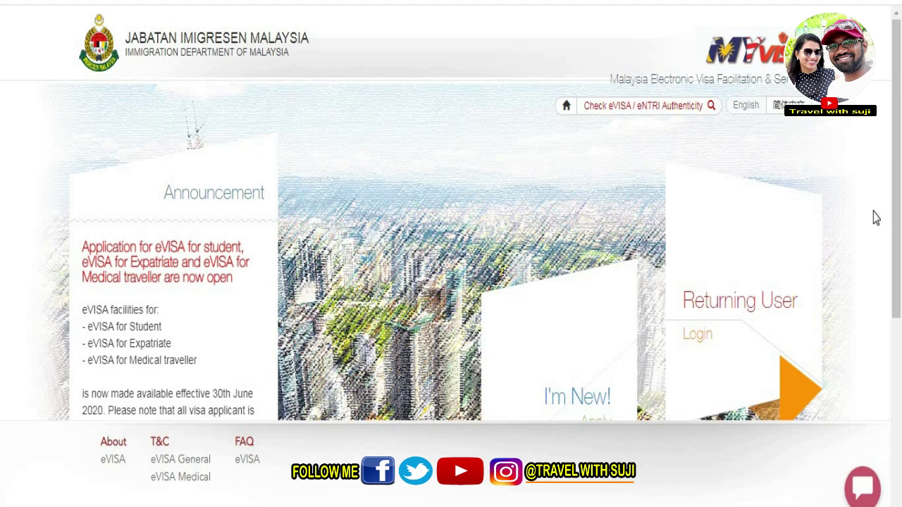
# Open the new-user registration form and examine its personal details, current local address and login information fields.
pyautogui.scroll(-2, 602, 328)
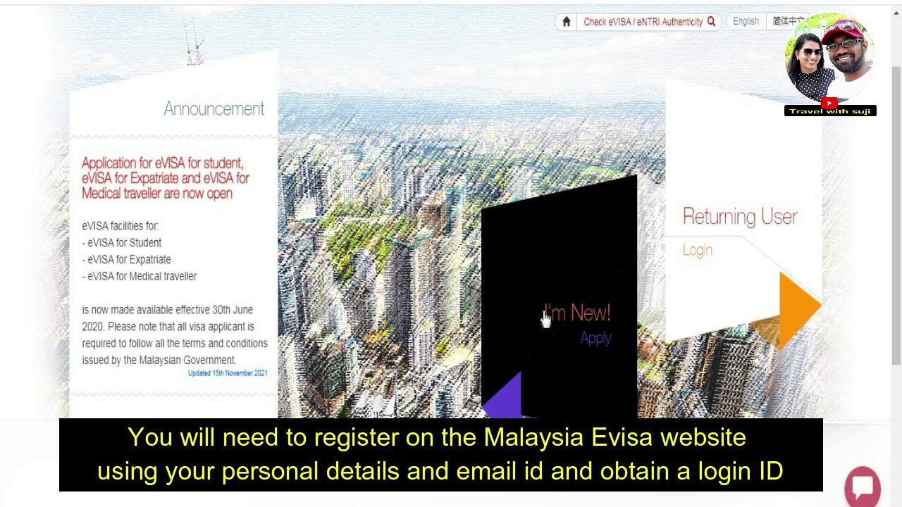
pyautogui.click(596, 342)
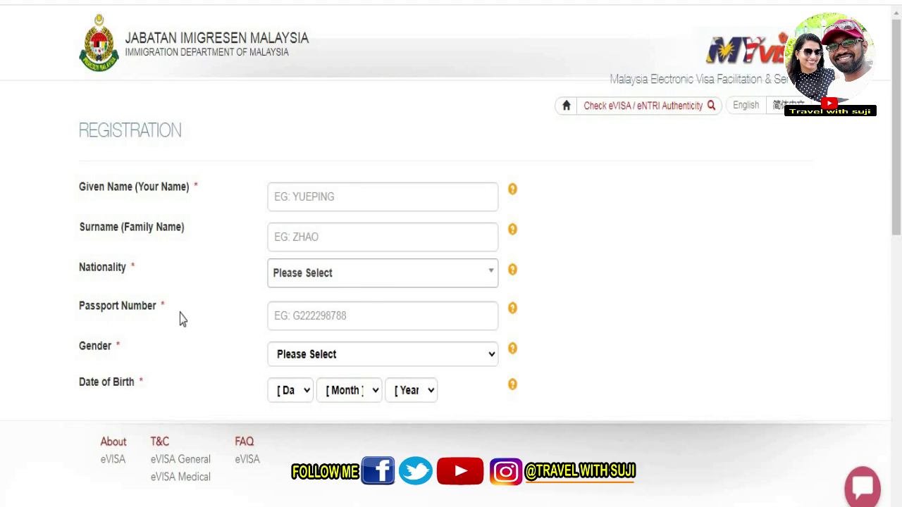
pyautogui.scroll(-1, 106, 330)
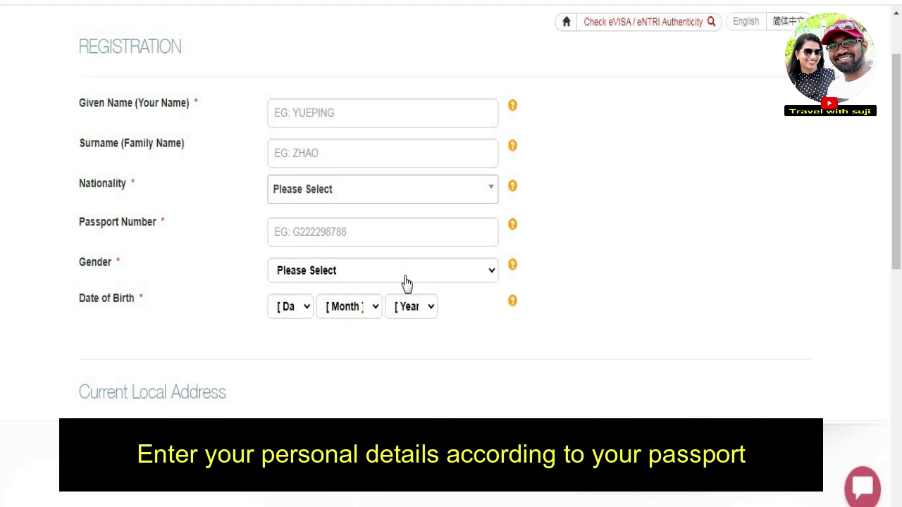
pyautogui.scroll(-1, 338, 267)
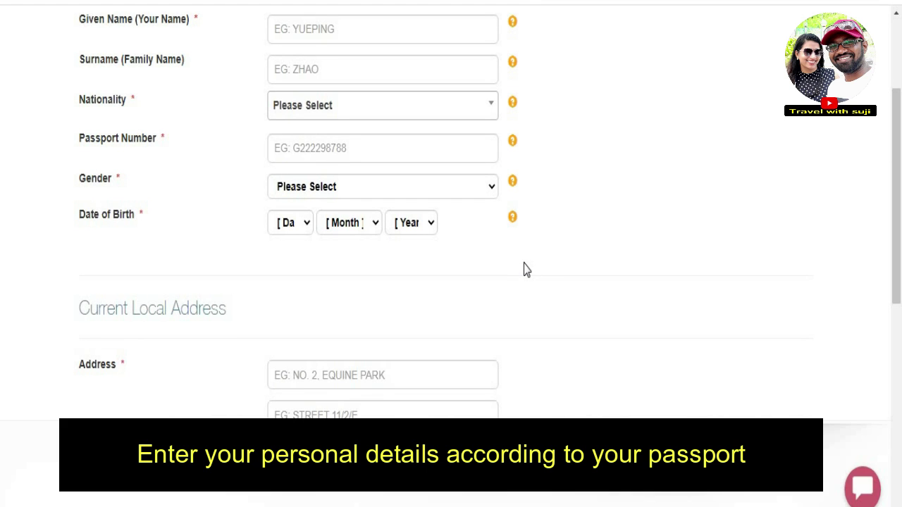
pyautogui.scroll(-3, 546, 266)
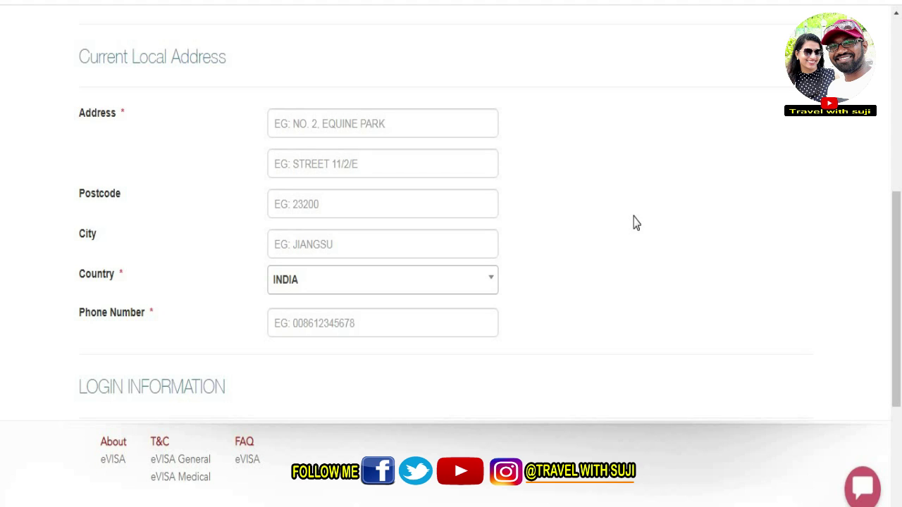
pyautogui.scroll(-4, 577, 209)
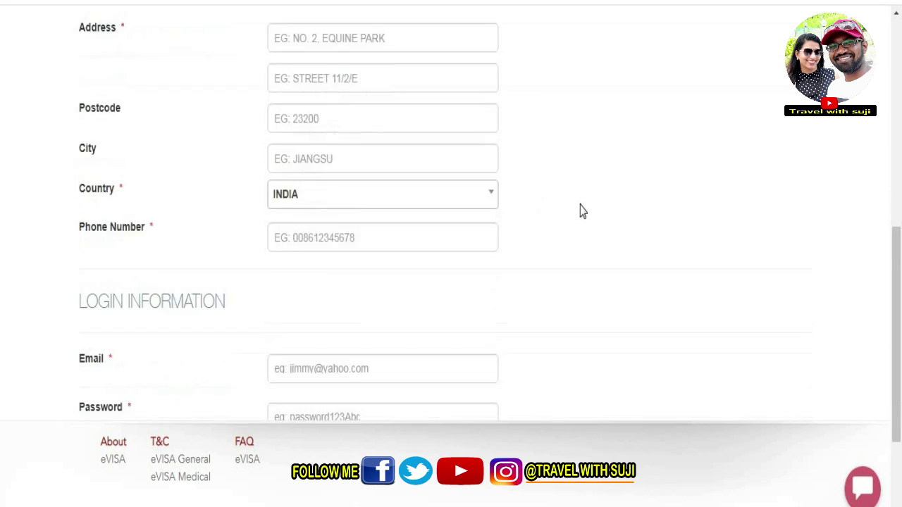
pyautogui.scroll(-1, 539, 215)
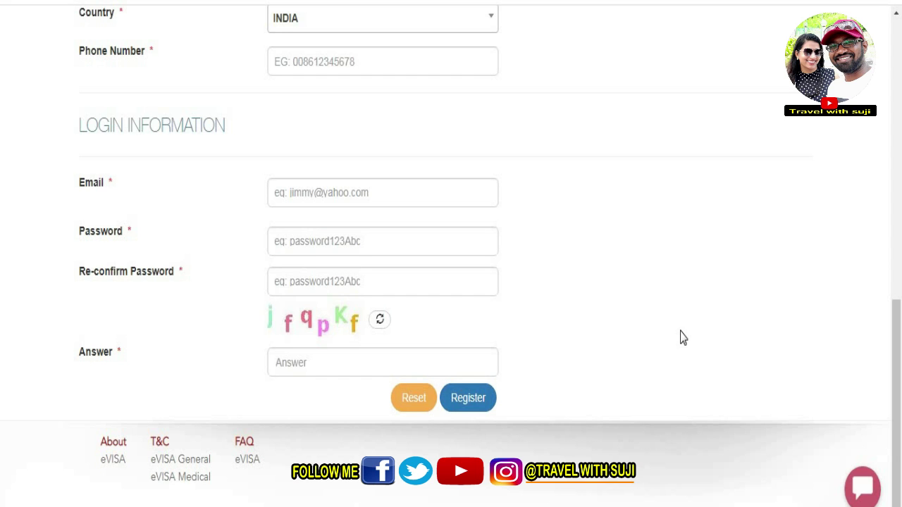
pyautogui.scroll(10, 682, 339)
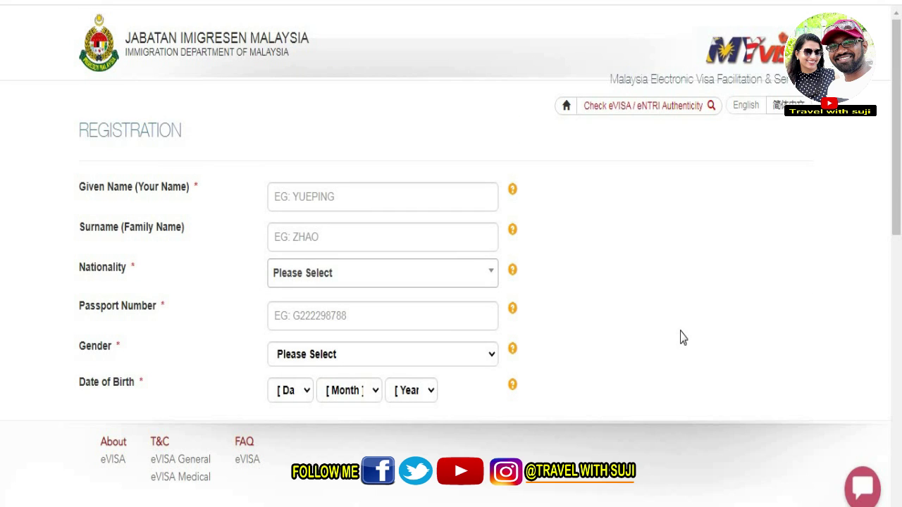
# Return to the eVISA home page and open the login for returning users.
pyautogui.click(565, 113)
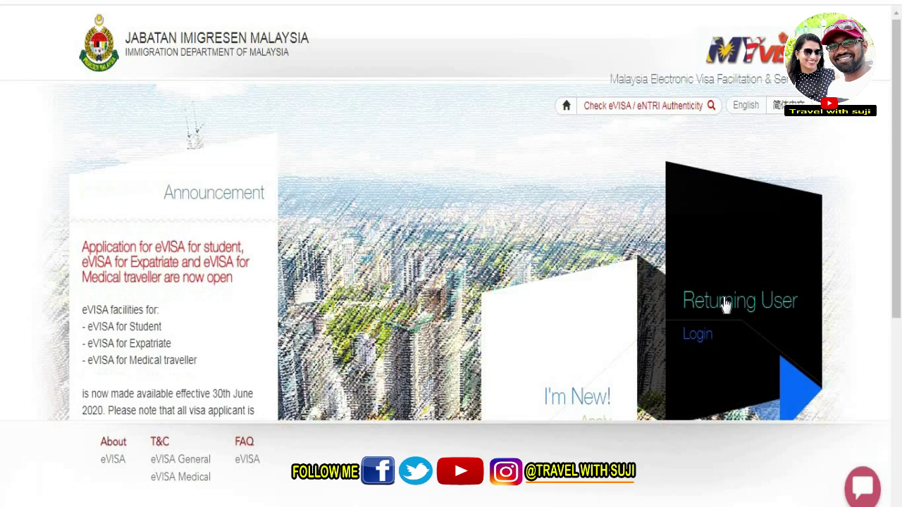
pyautogui.scroll(-1, 705, 296)
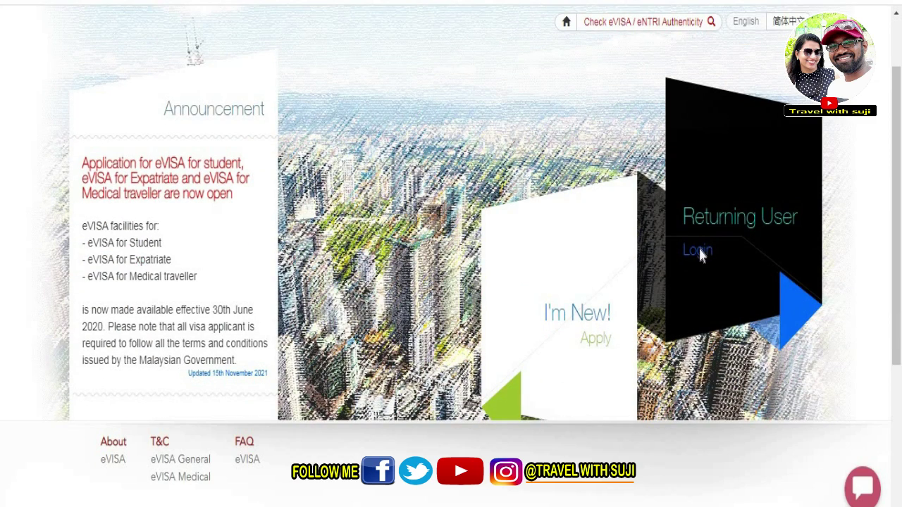
pyautogui.click(699, 253)
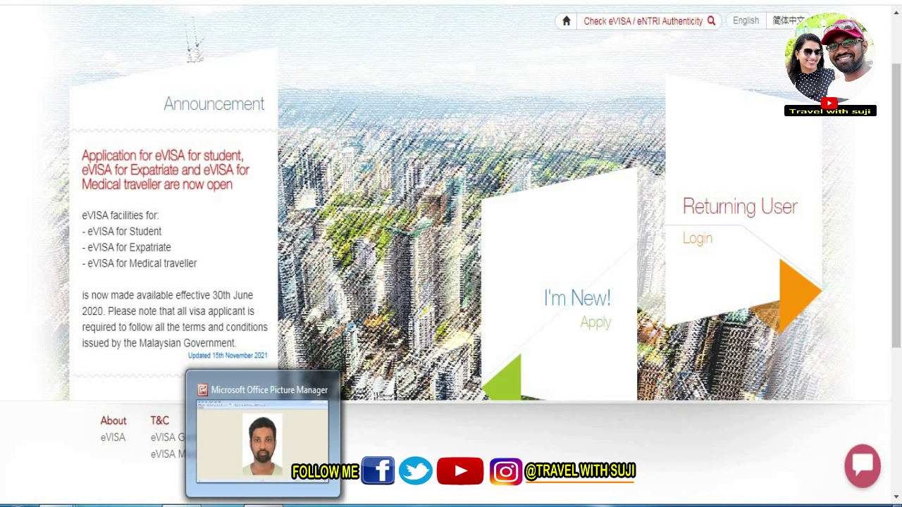
# Switch to Microsoft Office Picture Manager and review the portrait photo, passport pages, flight ticket, hotel booking, itinerary letter and bank statement images.
pyautogui.click(262, 505)
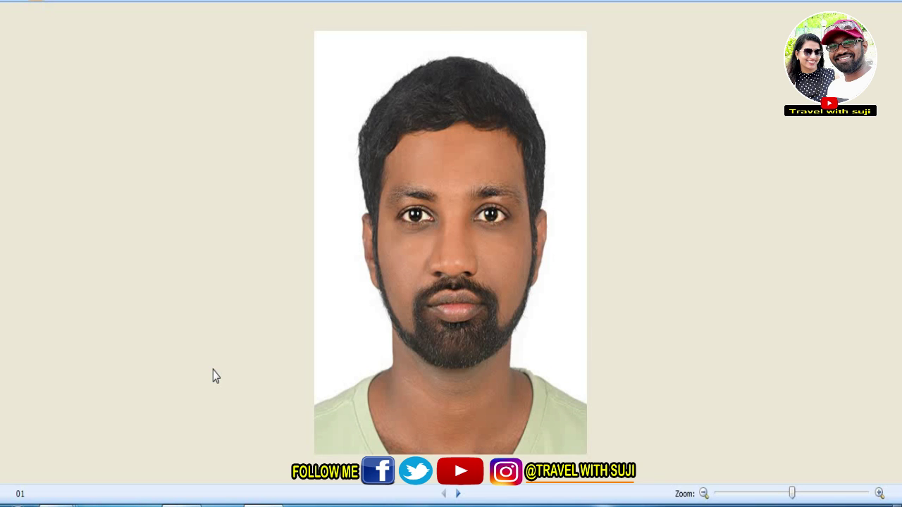
pyautogui.click(458, 496)
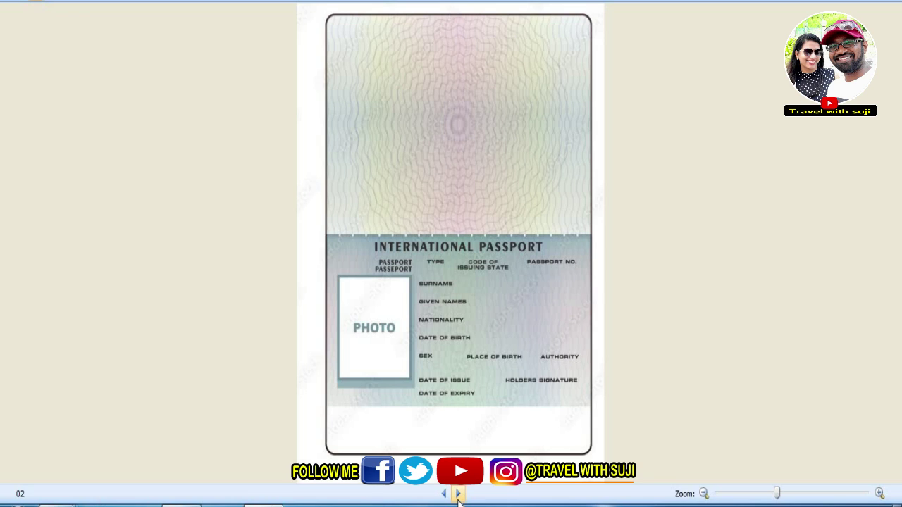
pyautogui.click(459, 495)
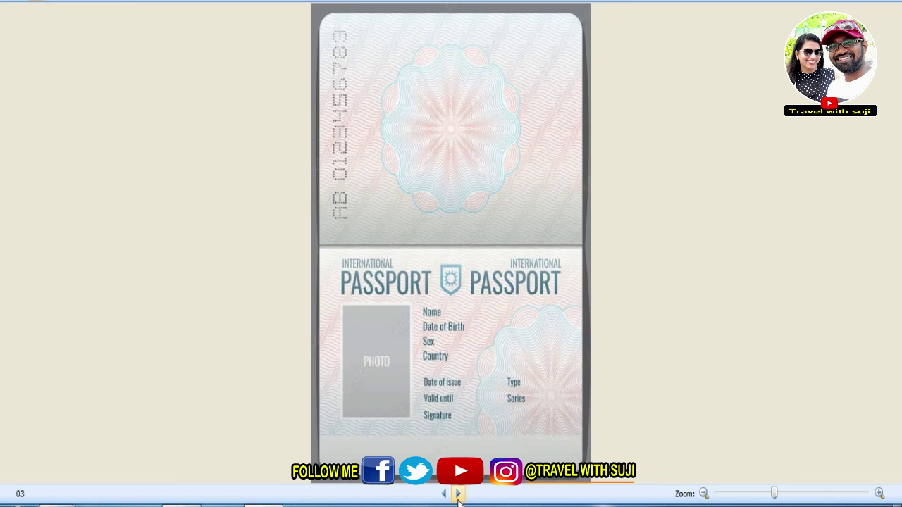
pyautogui.click(458, 496)
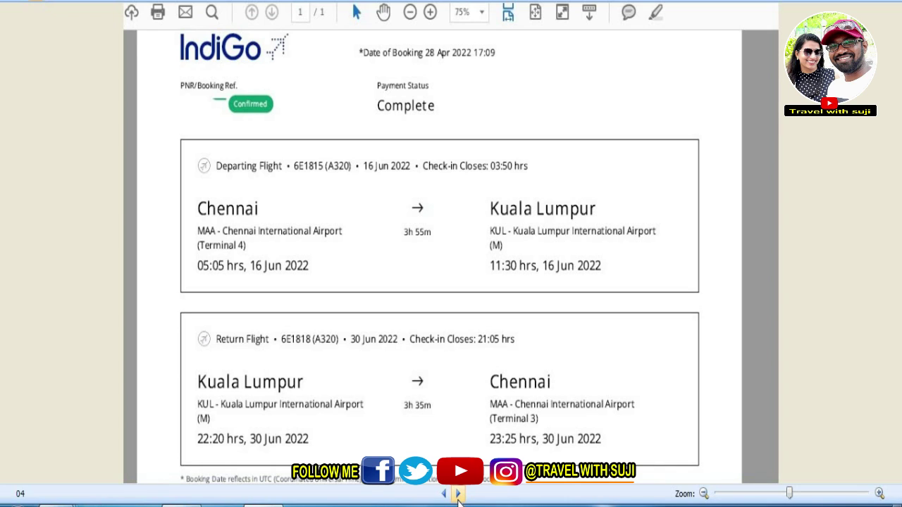
pyautogui.click(458, 495)
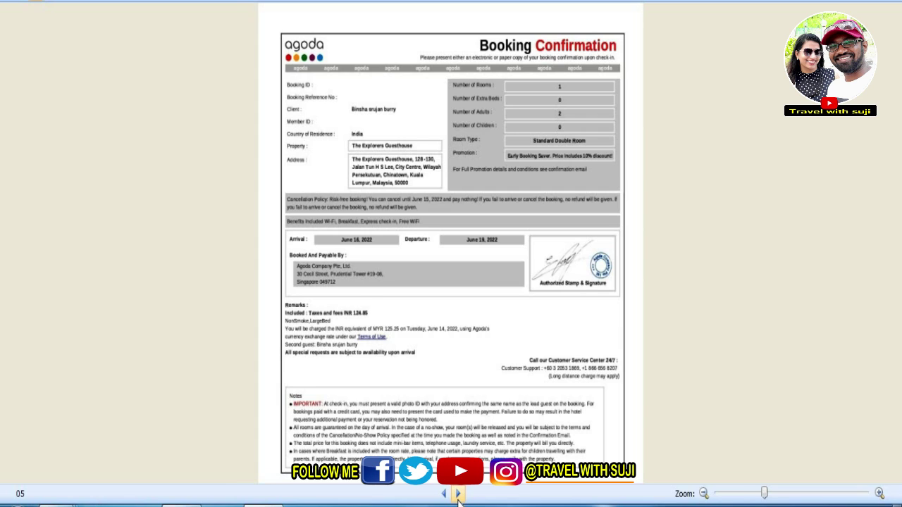
pyautogui.click(459, 495)
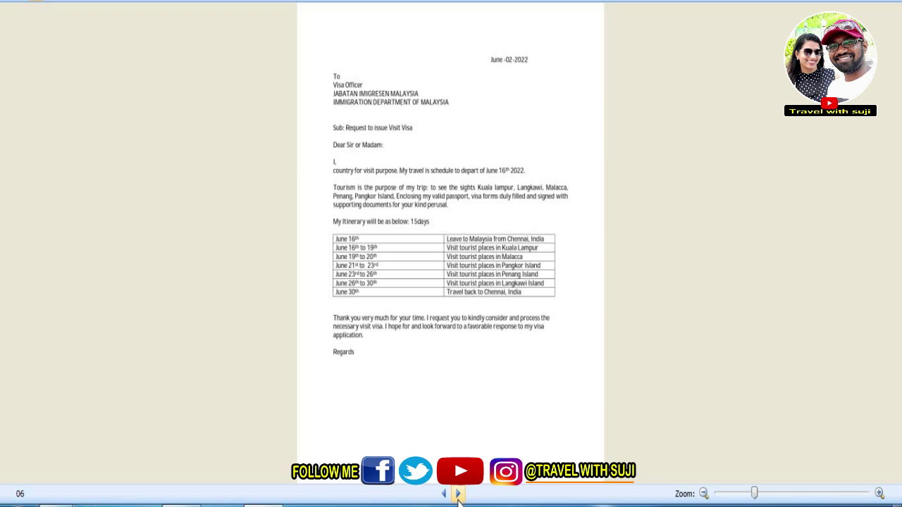
pyautogui.click(458, 495)
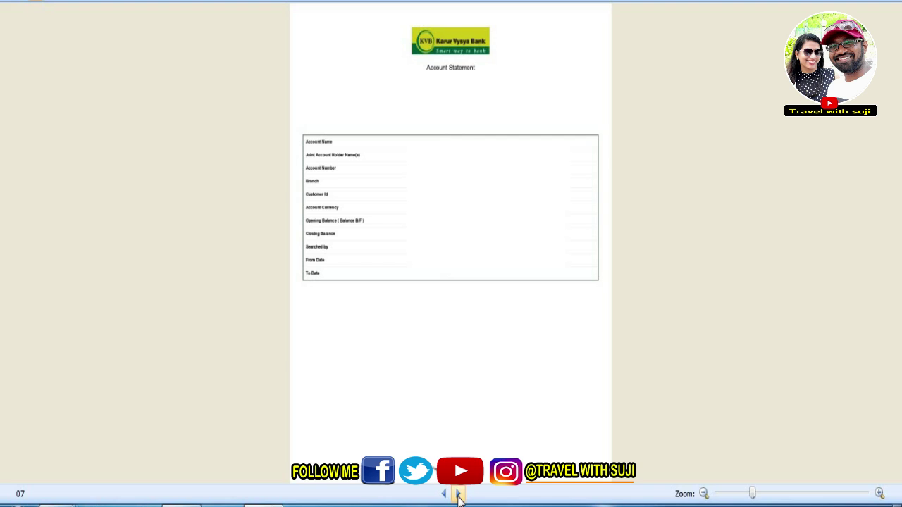
pyautogui.click(458, 495)
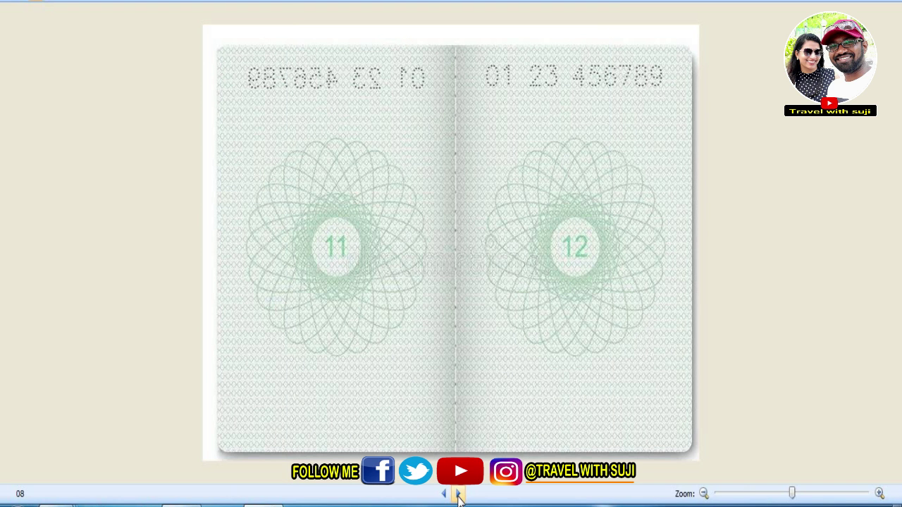
pyautogui.click(459, 495)
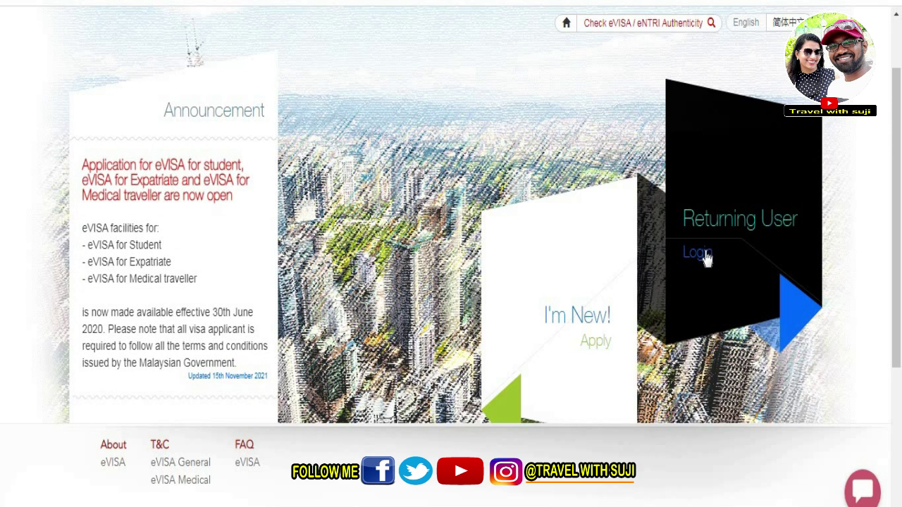
# Enter the account through the returning-user login and start a new visa application, proceeding past the holiday closure notice.
pyautogui.click(704, 255)
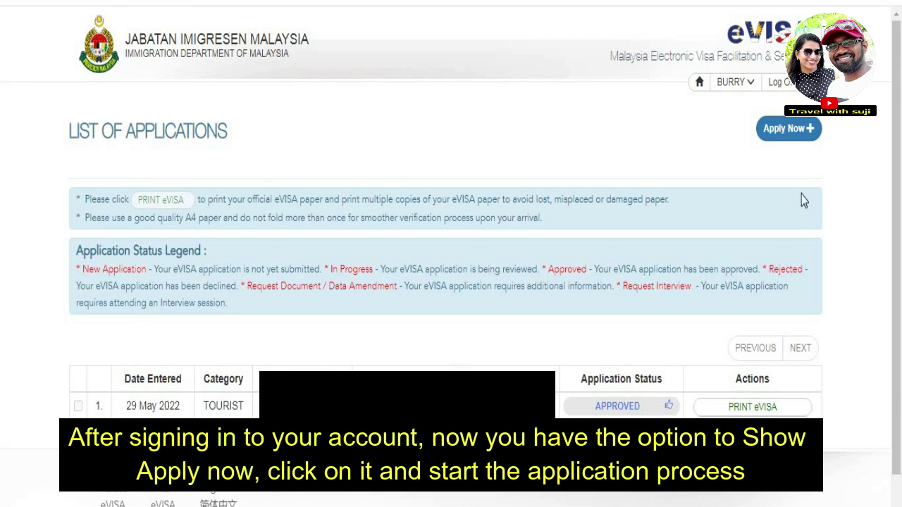
pyautogui.click(777, 144)
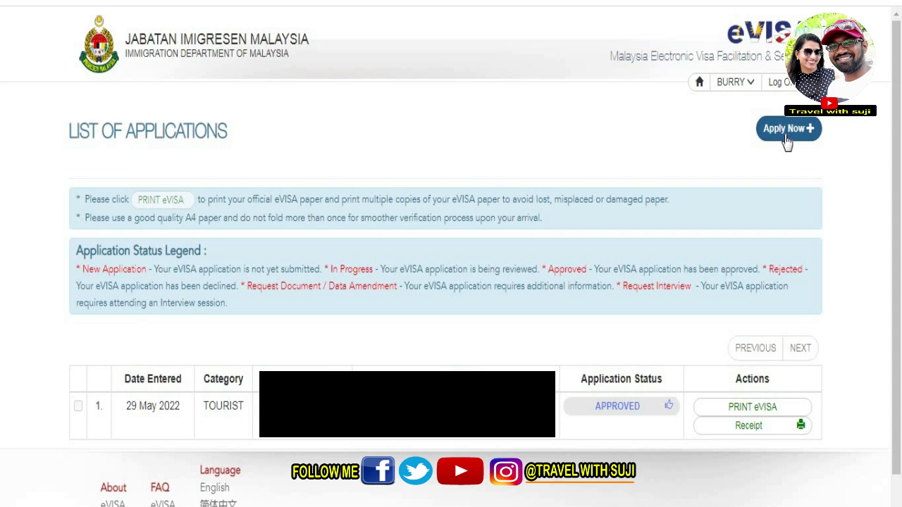
pyautogui.click(783, 132)
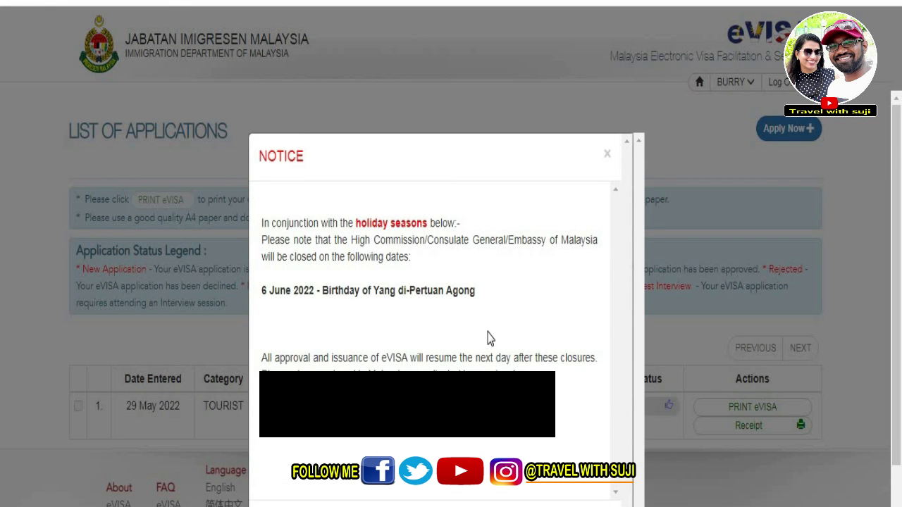
pyautogui.scroll(-1, 492, 339)
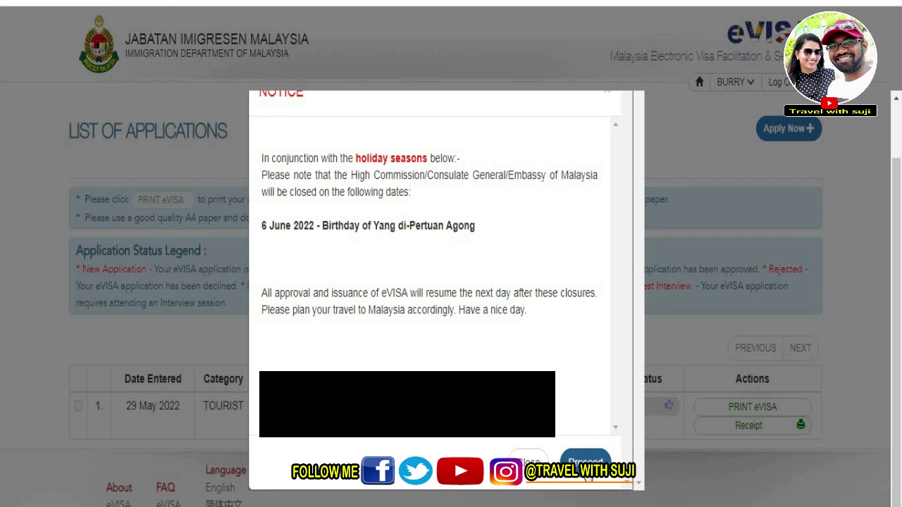
pyautogui.click(585, 462)
# View the details of the eVISA types, choose Tourist and proceed past the single-journey alert.
pyautogui.moveTo(571, 353)
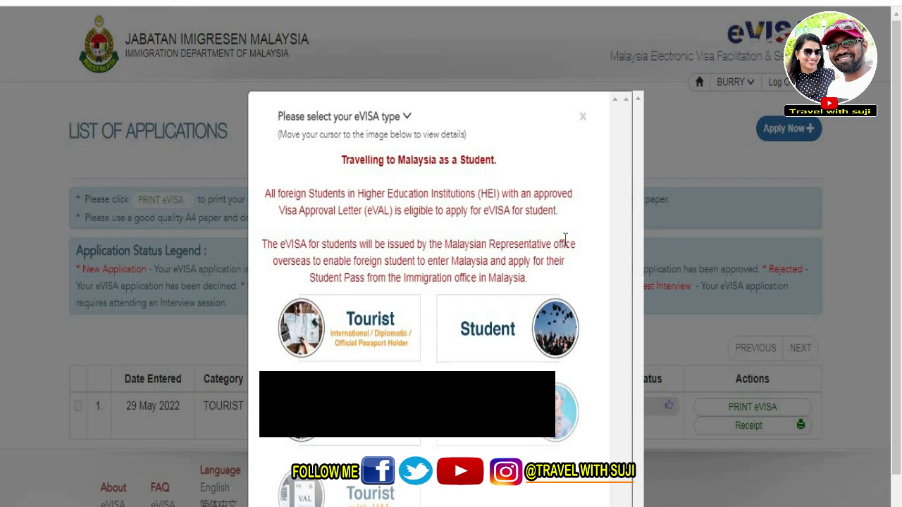
pyautogui.scroll(-1, 564, 239)
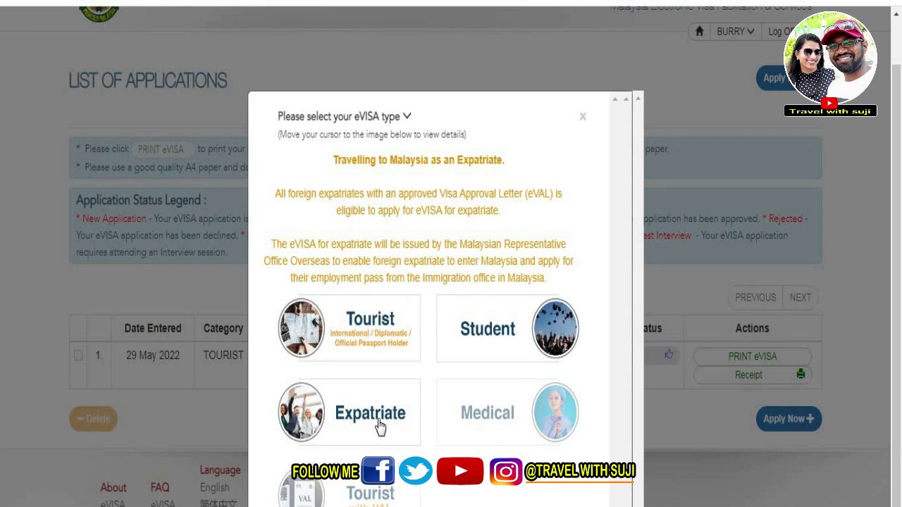
pyautogui.moveTo(399, 451)
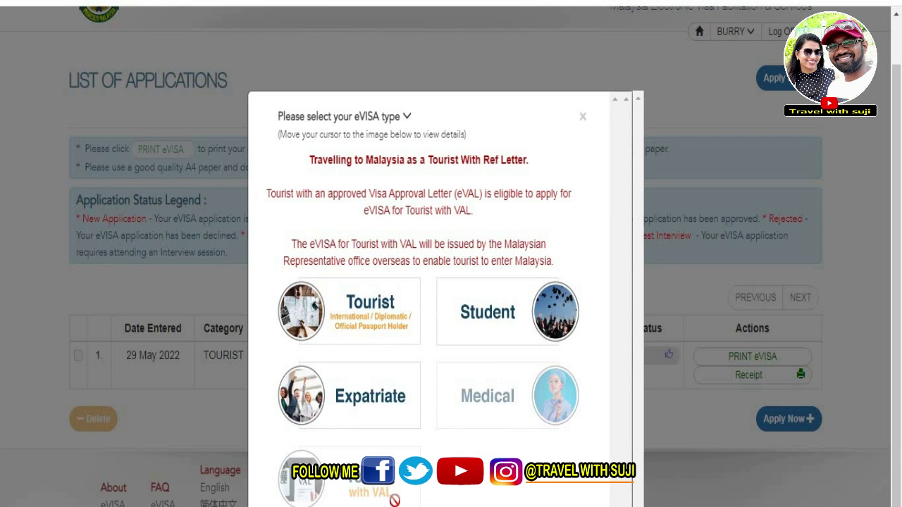
pyautogui.moveTo(374, 363)
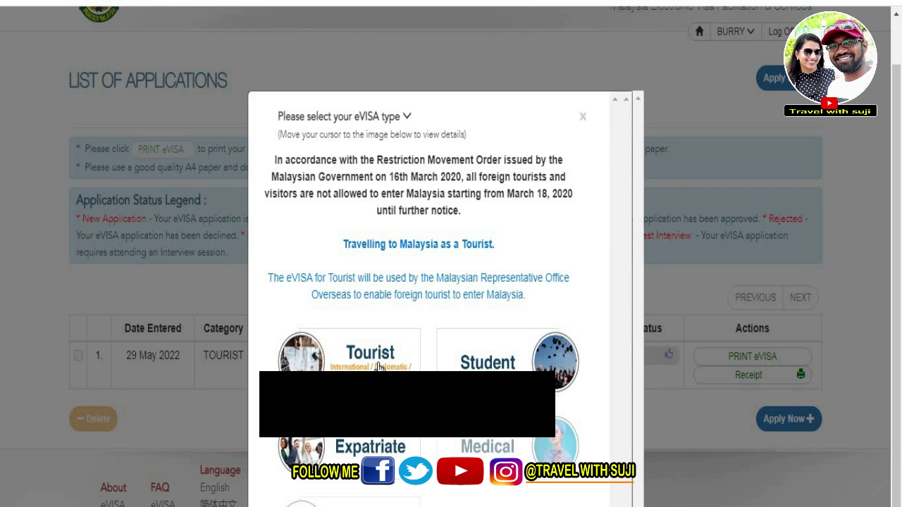
pyautogui.click(379, 367)
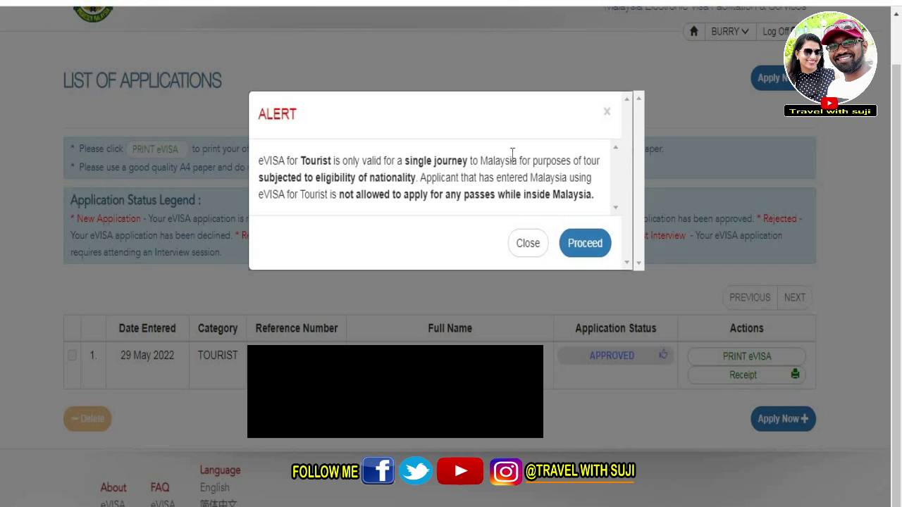
pyautogui.click(594, 246)
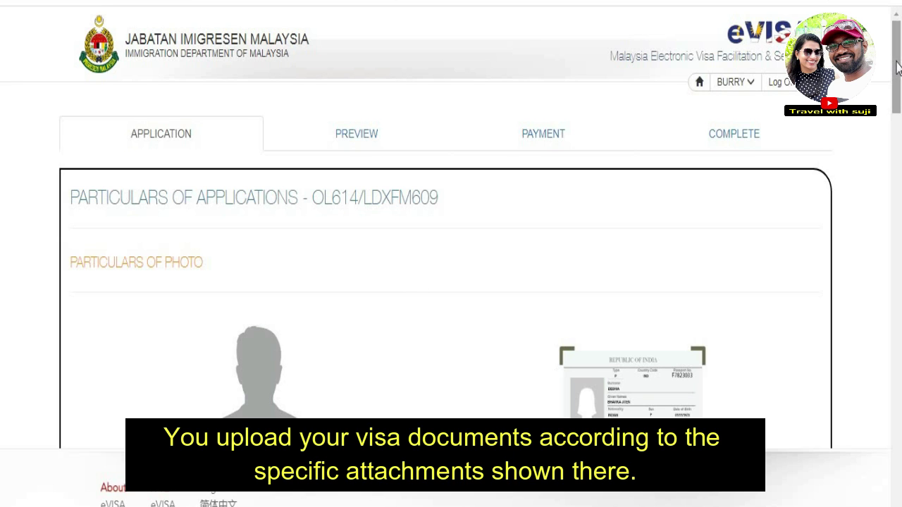
# Open the applicant photo upload, review the Malaysia eVISA photograph requirements and close the dialog without selecting a file.
pyautogui.scroll(-2, 899, 67)
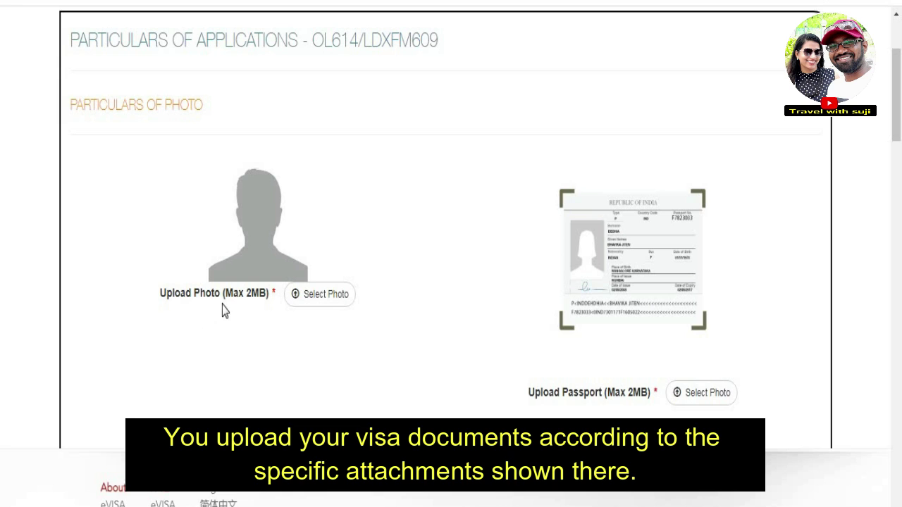
pyautogui.click(324, 299)
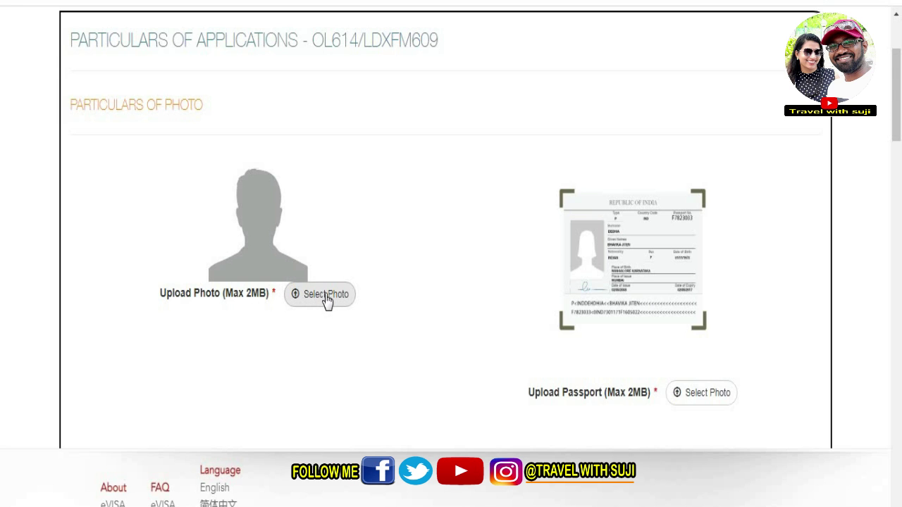
pyautogui.scroll(-4, 464, 305)
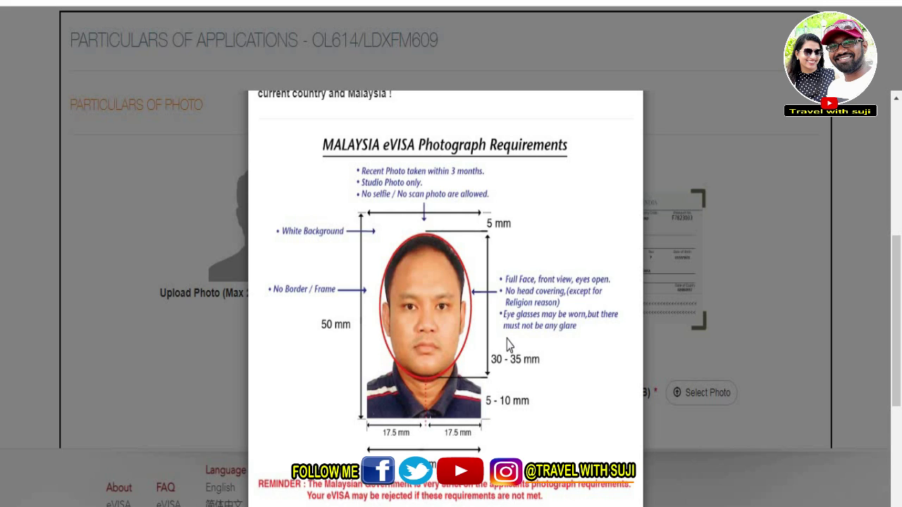
pyautogui.scroll(-4, 511, 345)
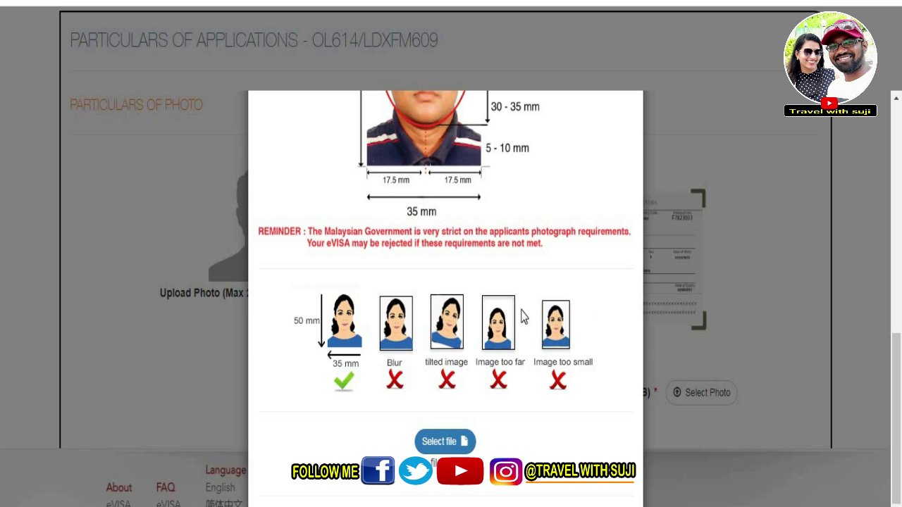
pyautogui.scroll(10, 611, 215)
pyautogui.click(629, 152)
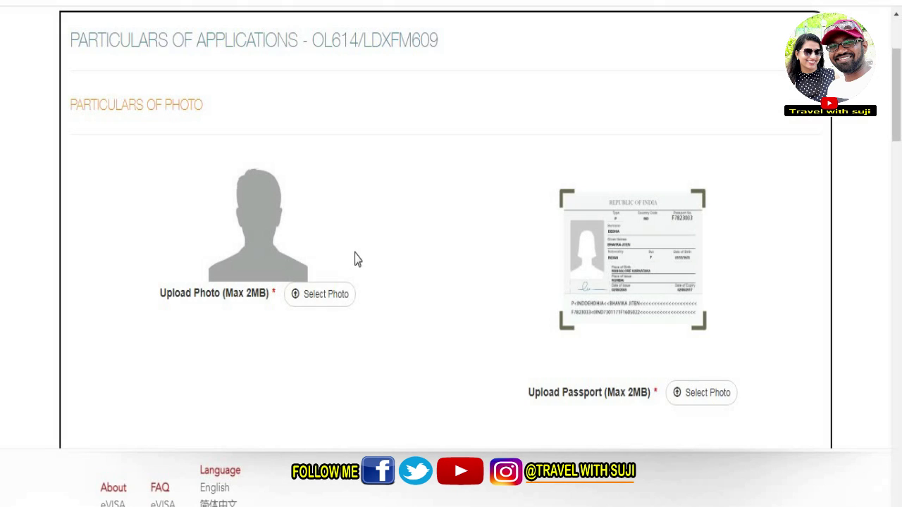
# Open the passport upload, review the requirements and sample images for the passport's first page, and close the dialog without selecting a file.
pyautogui.scroll(-1, 589, 185)
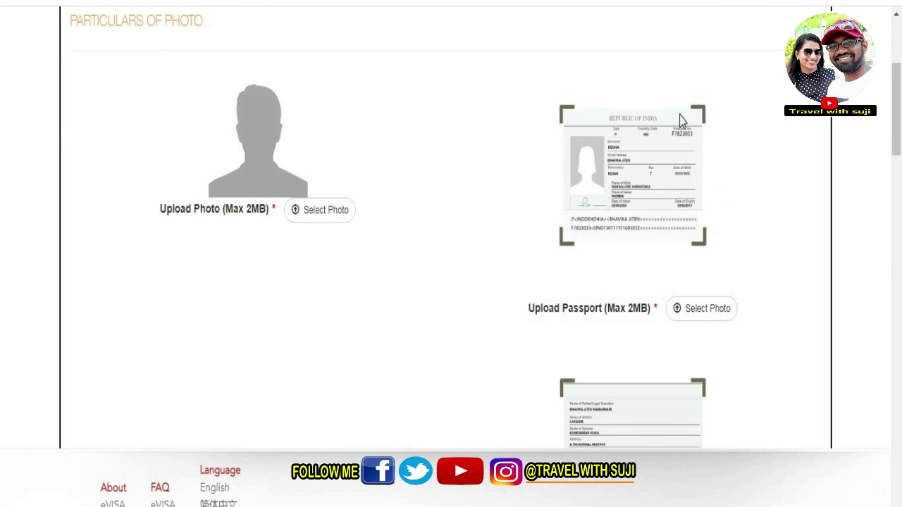
pyautogui.click(722, 308)
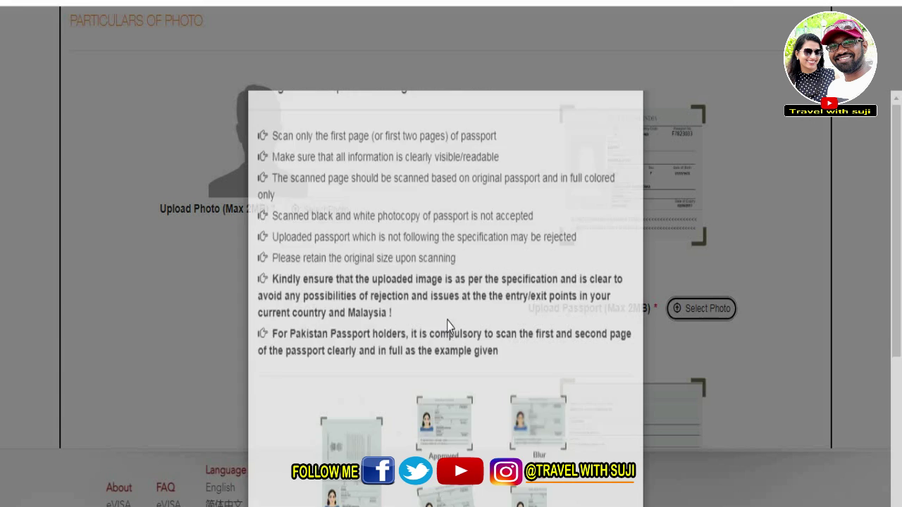
pyautogui.scroll(-3, 448, 326)
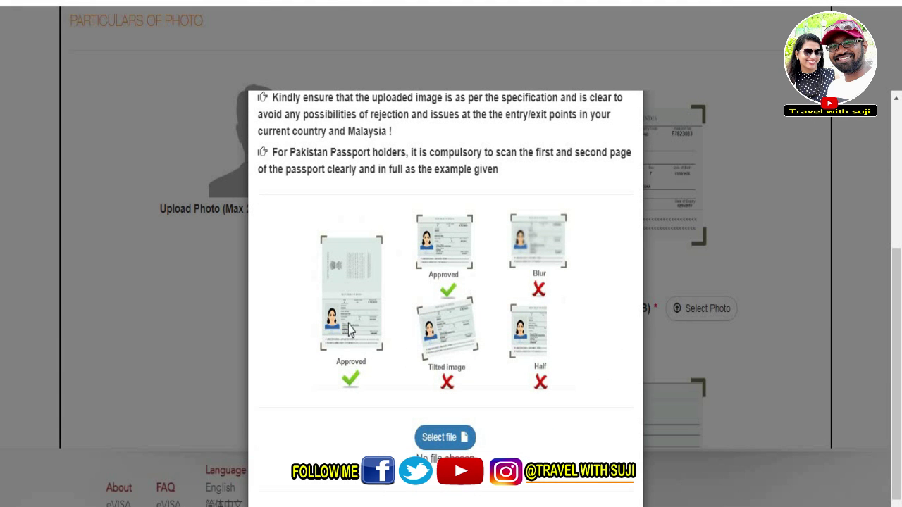
pyautogui.scroll(-1, 326, 233)
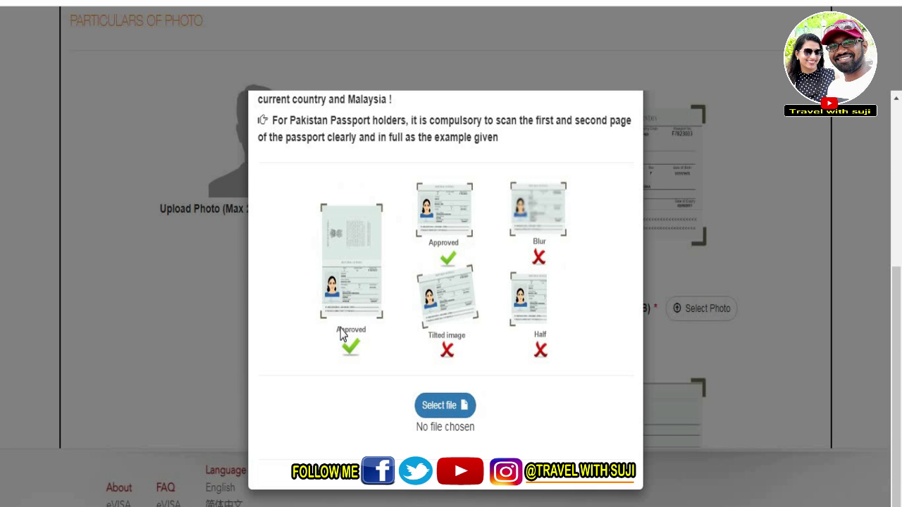
pyautogui.scroll(5, 564, 308)
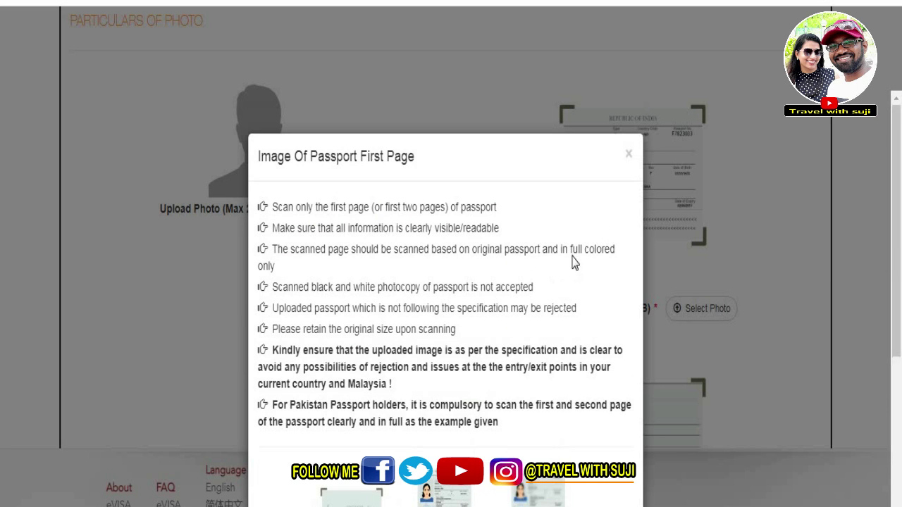
pyautogui.click(795, 248)
# Open the upload for the previous passport number page, review its scanning requirements and sample images, and close the dialog without selecting a file.
pyautogui.scroll(-3, 796, 252)
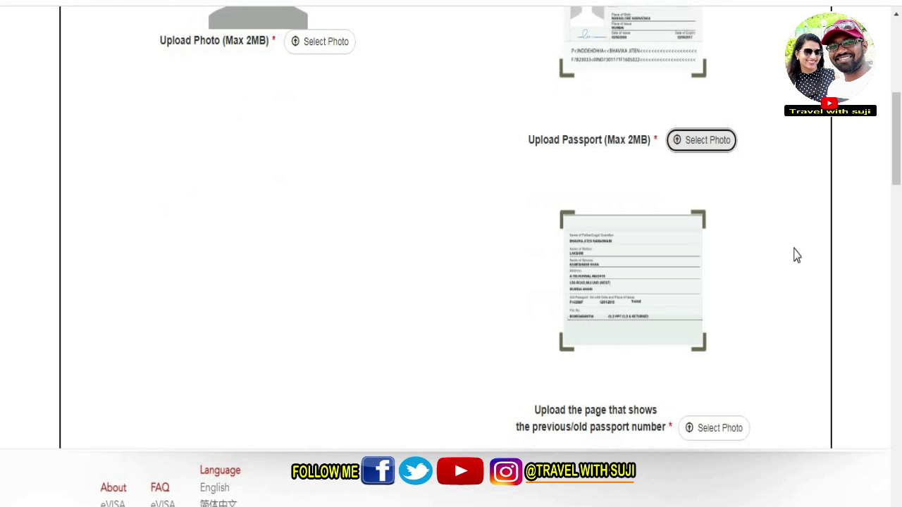
pyautogui.click(707, 428)
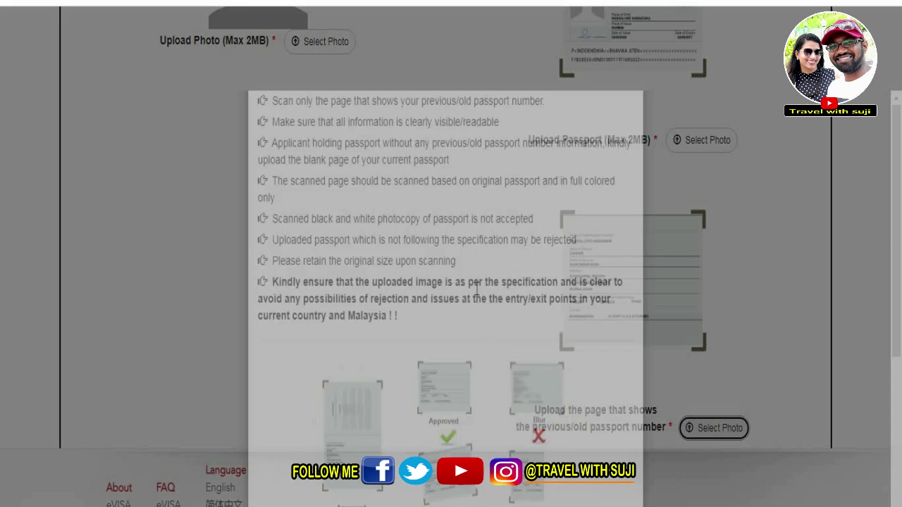
pyautogui.scroll(-4, 477, 296)
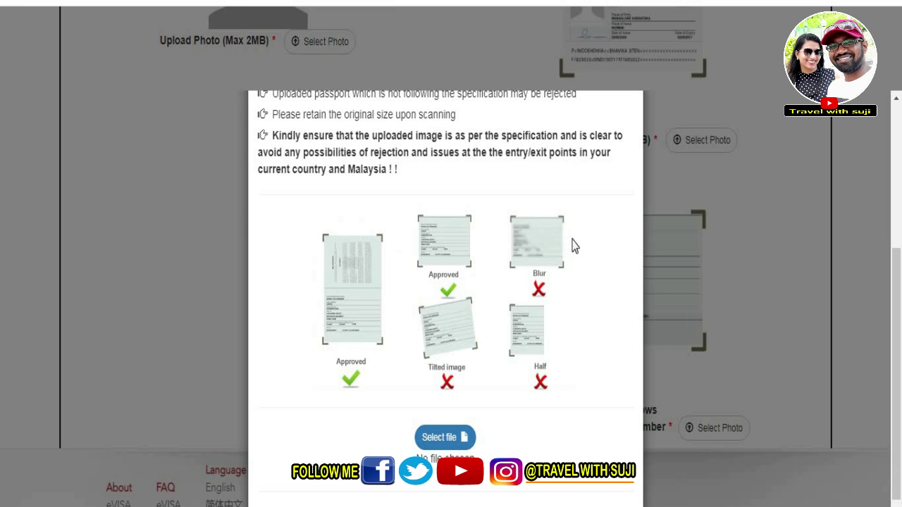
pyautogui.scroll(5, 572, 245)
pyautogui.click(629, 155)
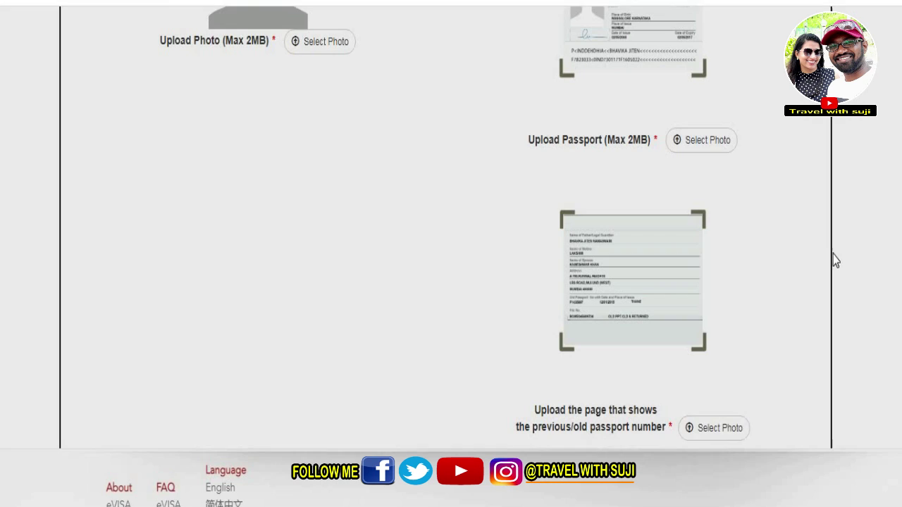
# Look over the required document uploads and set the purpose of stay to TOUR in the visa details.
pyautogui.scroll(-5, 789, 235)
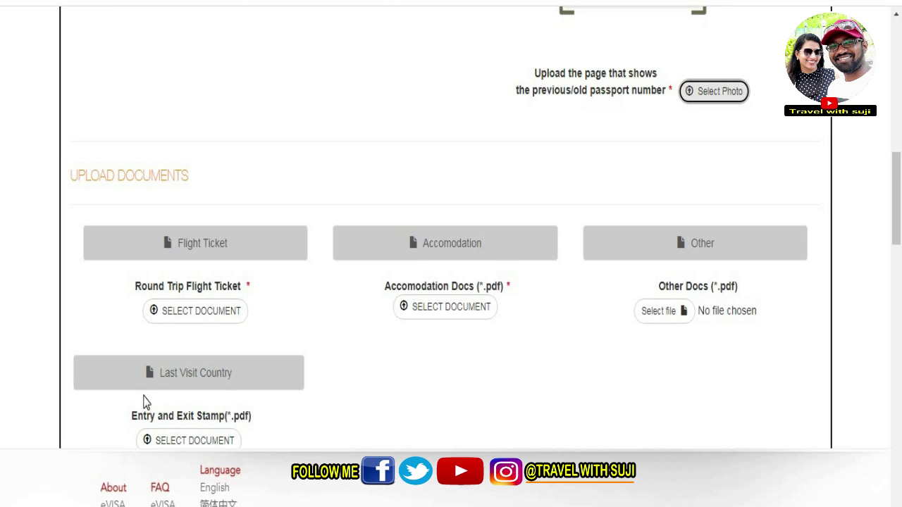
pyautogui.scroll(-1, 143, 402)
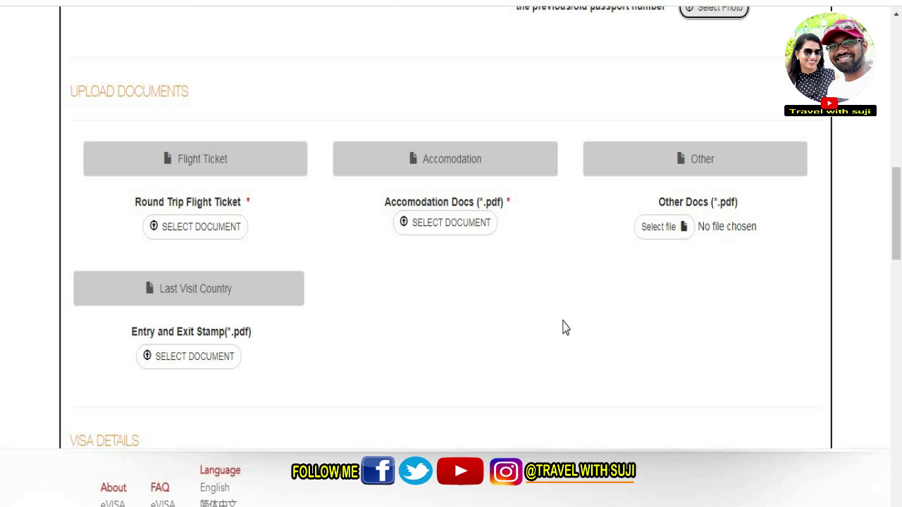
pyautogui.moveTo(896, 201); pyautogui.dragTo(895, 276)
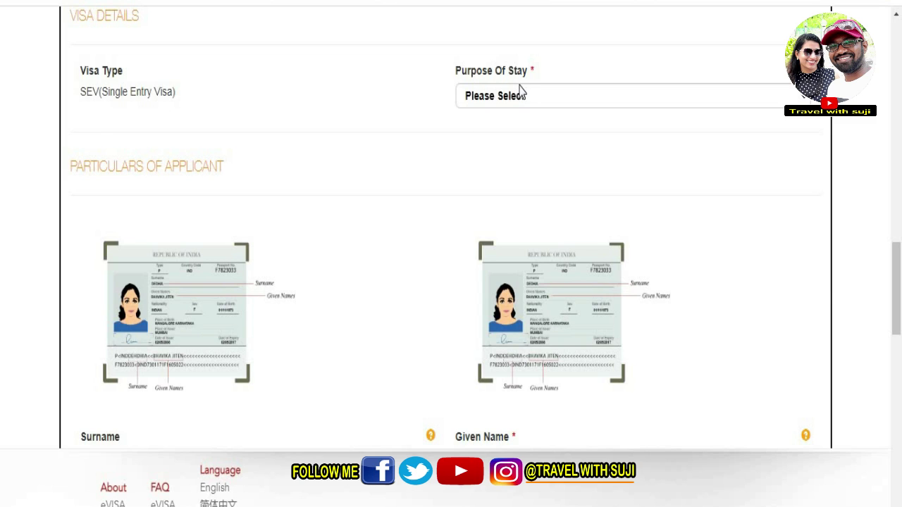
pyautogui.click(587, 106)
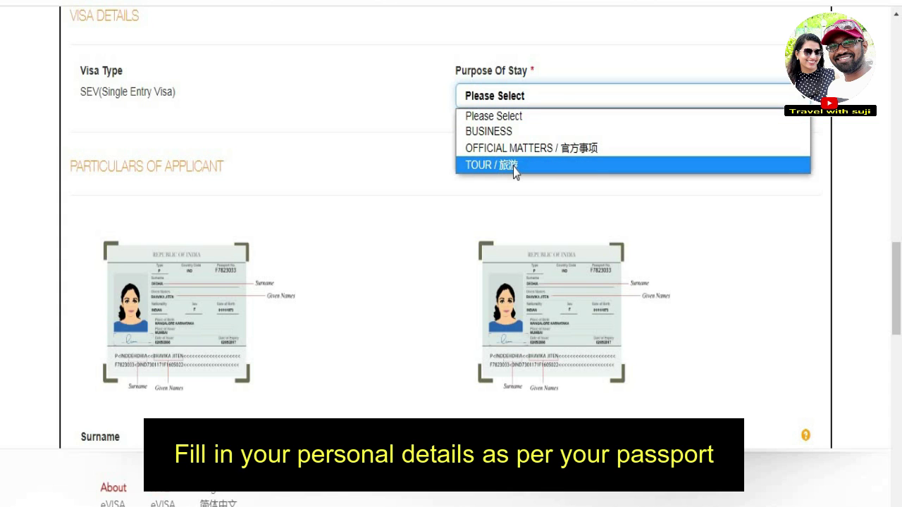
pyautogui.click(485, 168)
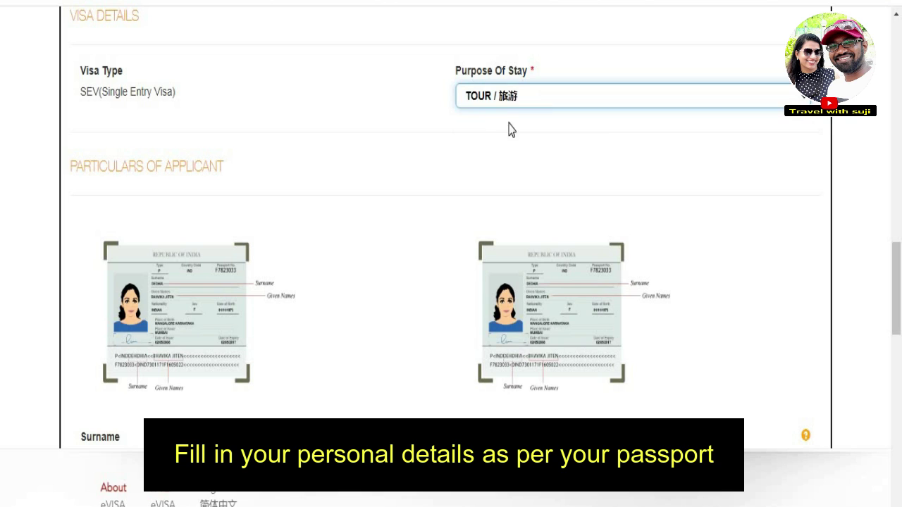
# Look over the applicant particulars and set the travel document to INTERNATIONAL PASSPORT in the passport particulars.
pyautogui.scroll(-3, 339, 306)
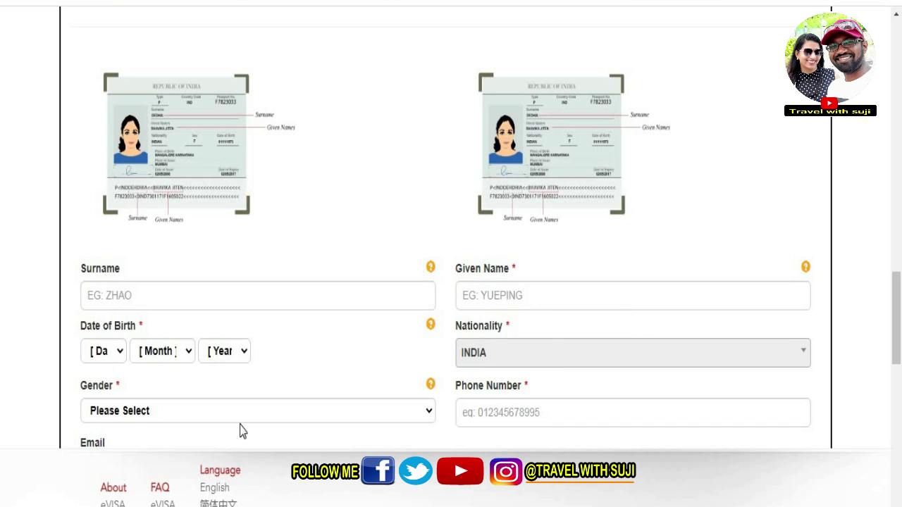
pyautogui.moveTo(896, 298); pyautogui.dragTo(896, 299)
pyautogui.moveTo(897, 299); pyautogui.dragTo(892, 383)
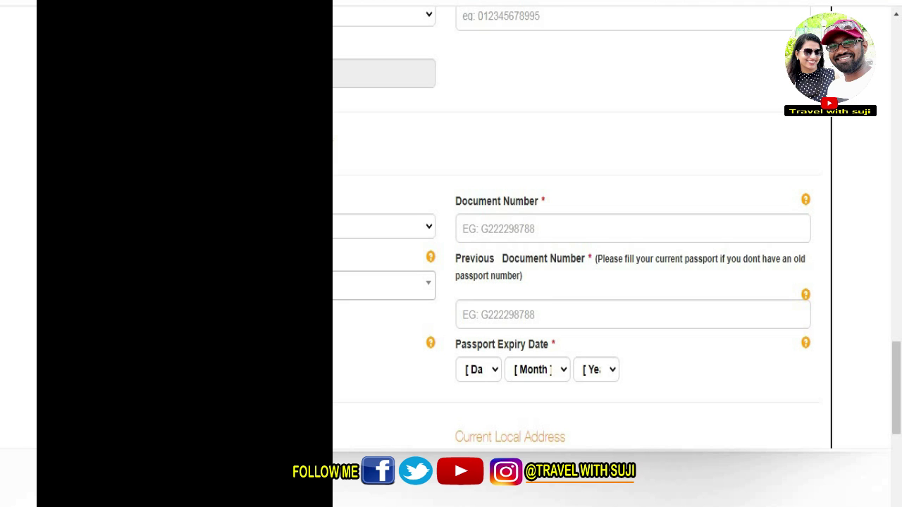
pyautogui.scroll(-2, 616, 225)
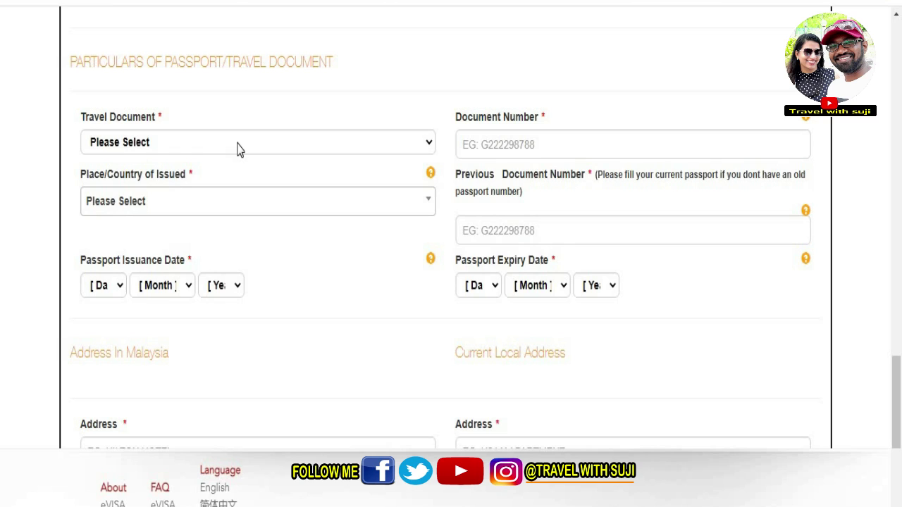
pyautogui.click(237, 143)
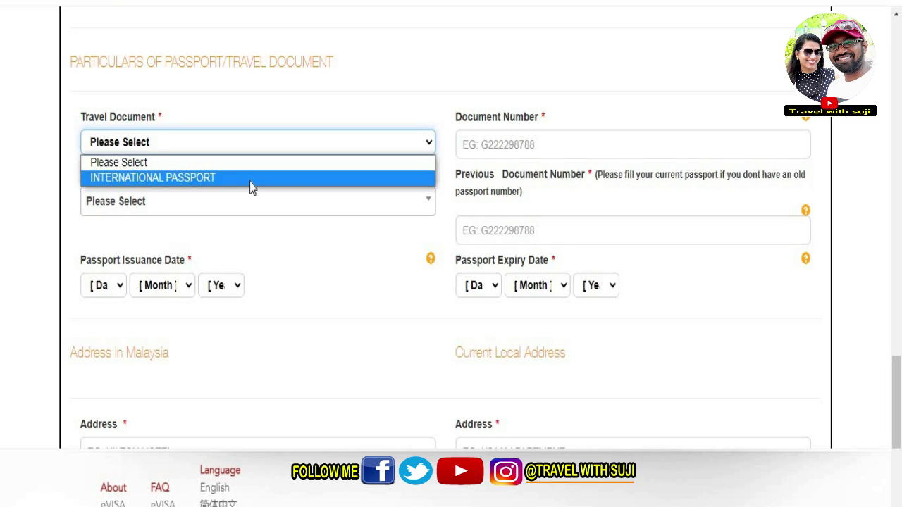
pyautogui.click(251, 178)
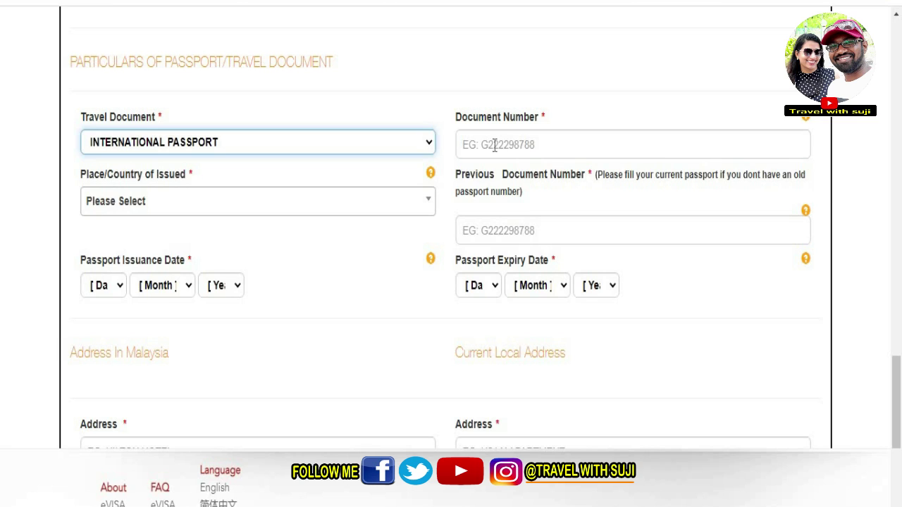
# Set the passport's place/country of issue to INDIA by searching the country list for "ind".
pyautogui.click(194, 209)
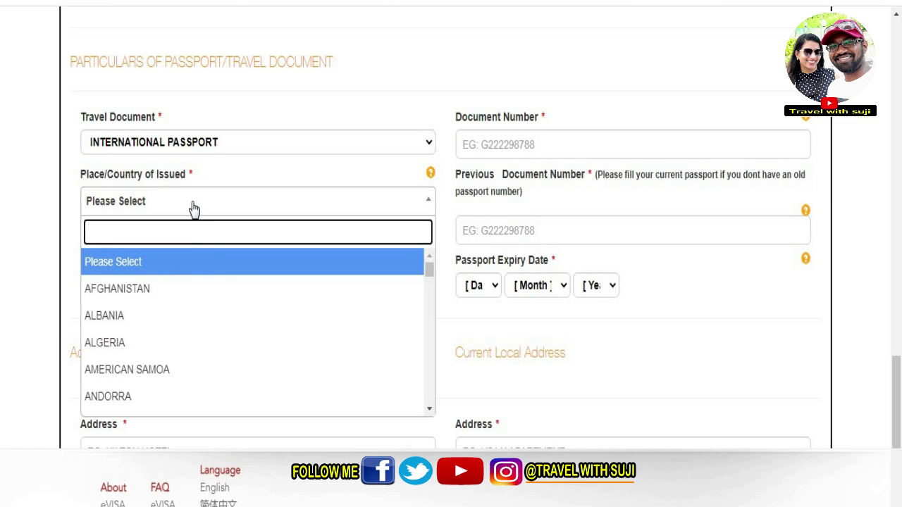
pyautogui.write('ii')
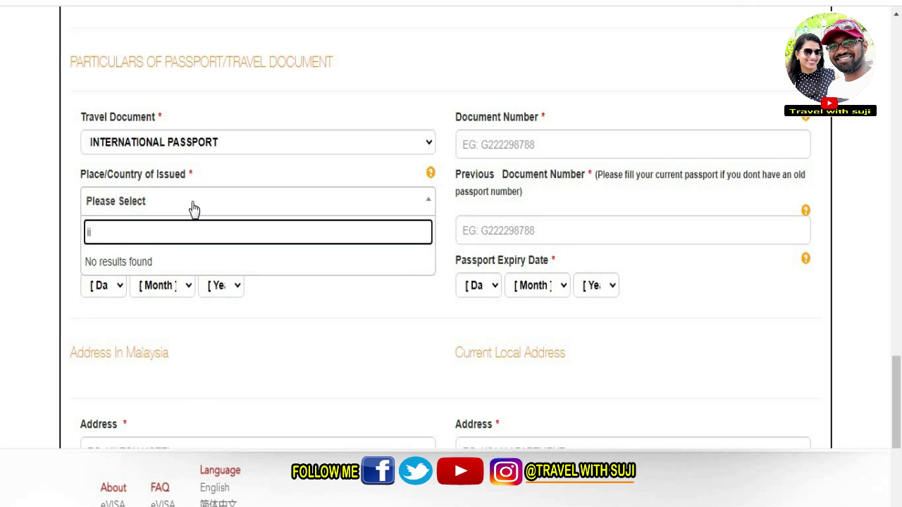
pyautogui.press('BackSpace')
pyautogui.write('n')
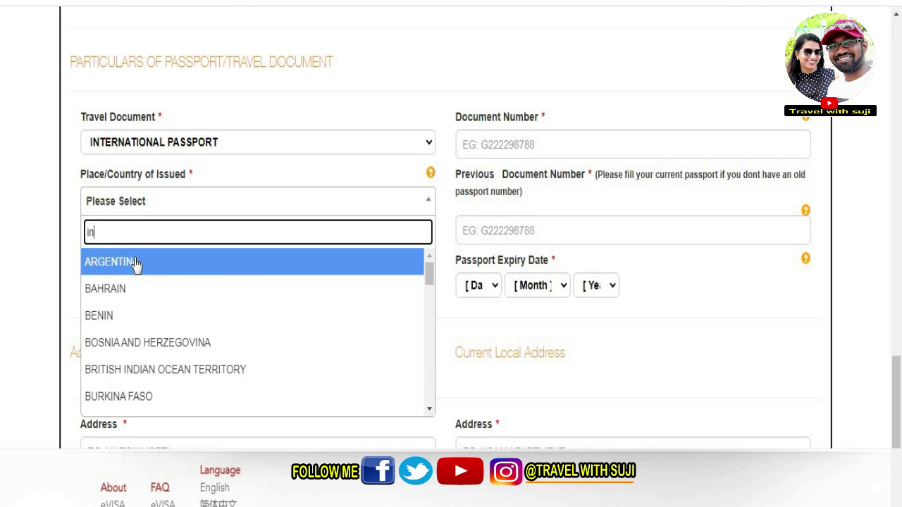
pyautogui.write('d')
pyautogui.click(125, 299)
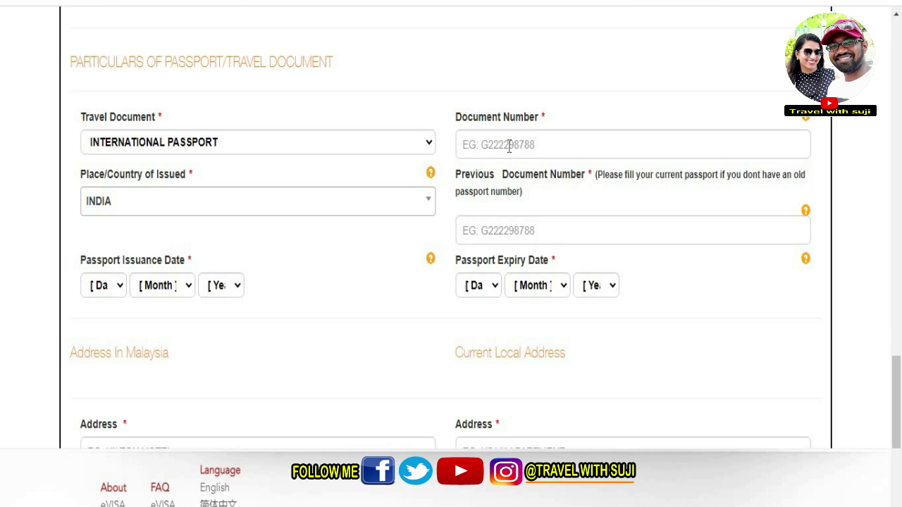
# Review the document number fields and the Malaysian and current local address sections through to the end of the application form.
pyautogui.click(516, 229)
pyautogui.click(529, 202)
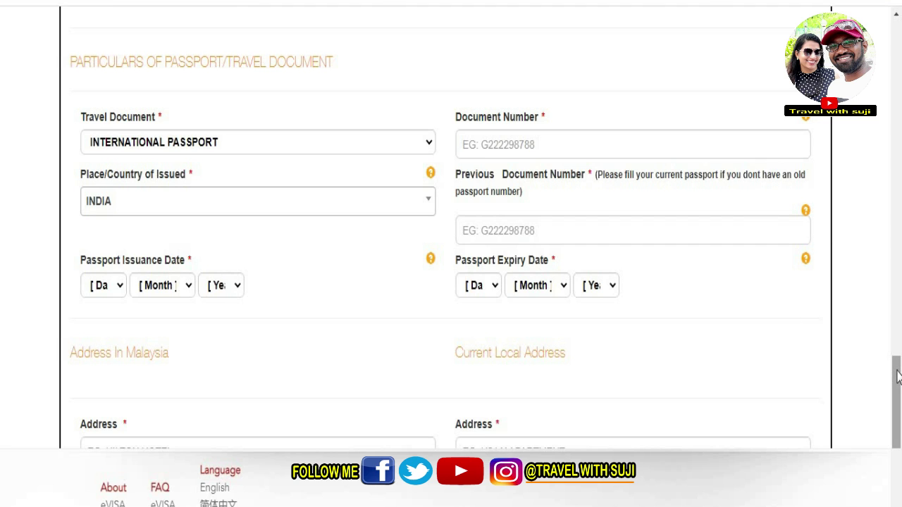
pyautogui.moveTo(898, 377); pyautogui.dragTo(897, 432)
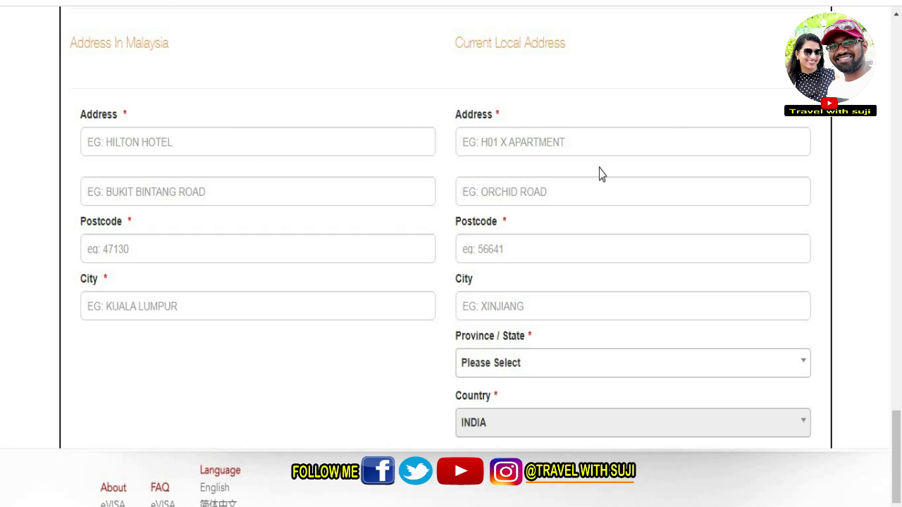
pyautogui.scroll(-1, 599, 175)
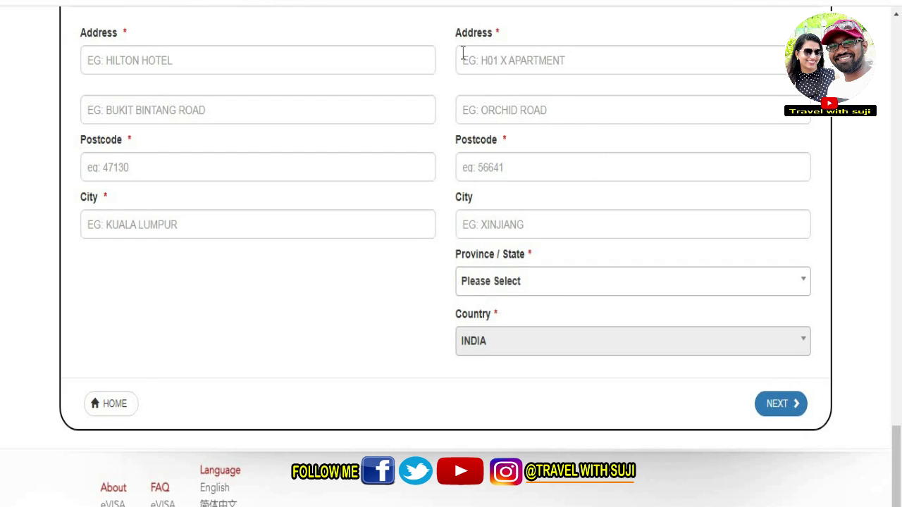
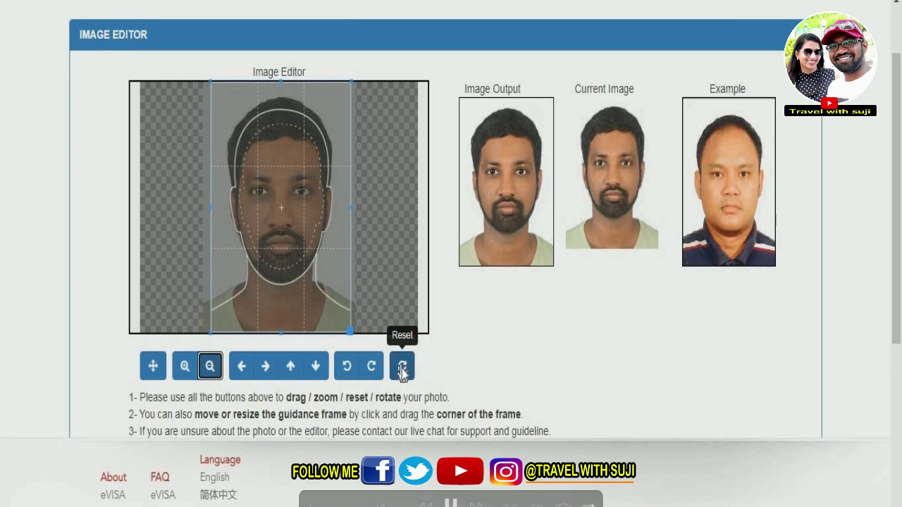
# Reset the applicant photo in the image editor and widen the guidance frame on both sides to fit the whole head and shoulders.
pyautogui.click(402, 366)
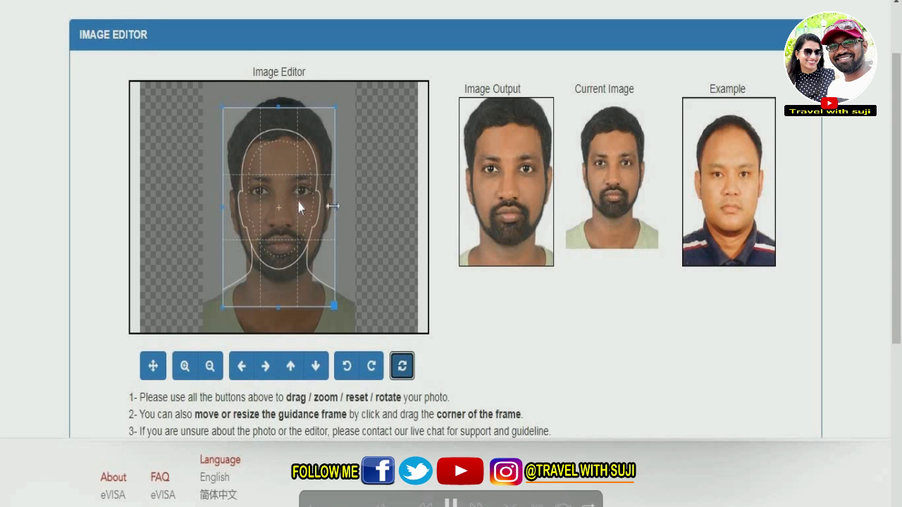
pyautogui.moveTo(332, 205); pyautogui.dragTo(351, 205)
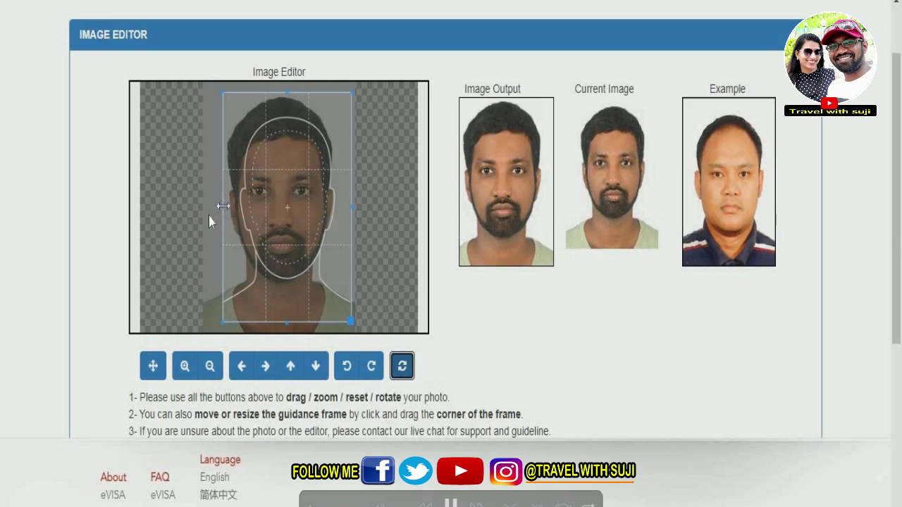
pyautogui.moveTo(219, 220); pyautogui.dragTo(215, 217)
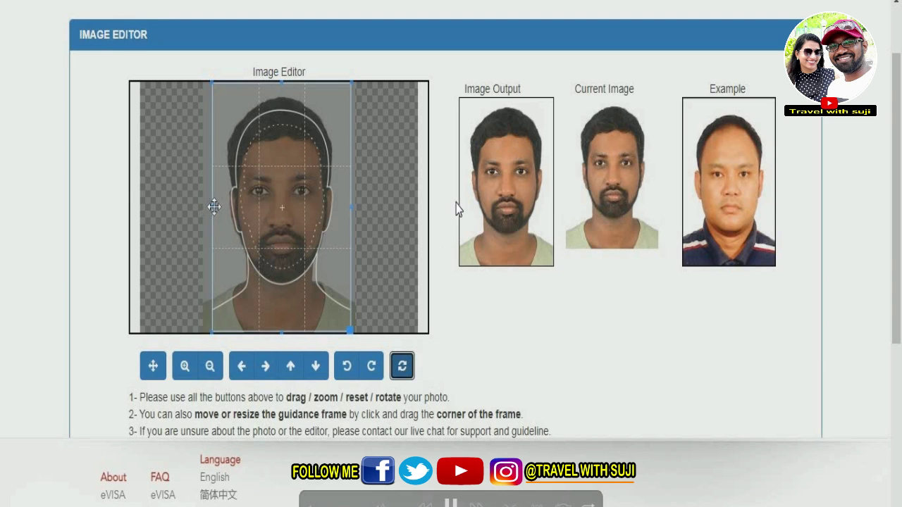
pyautogui.moveTo(213, 207); pyautogui.dragTo(211, 207)
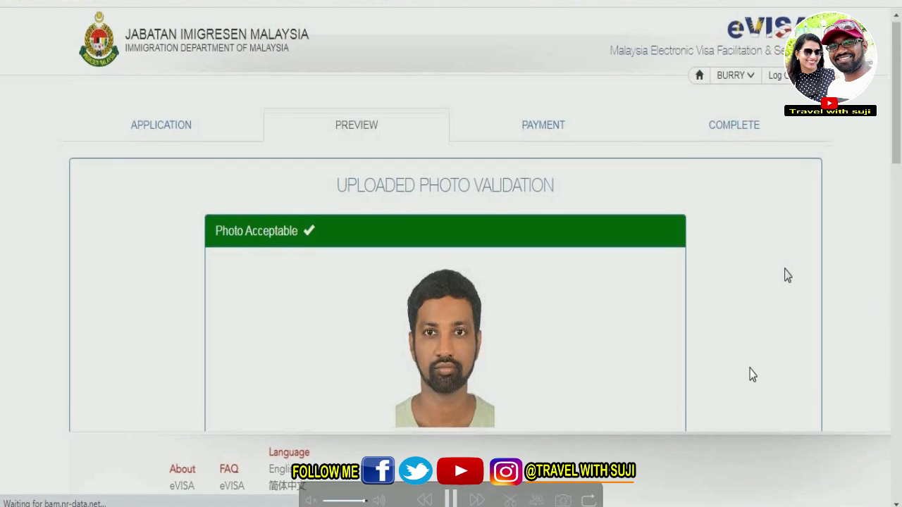
# Check the uploaded photo validation in the preview, then continue to payment and review the payment particulars.
pyautogui.scroll(-1, 785, 274)
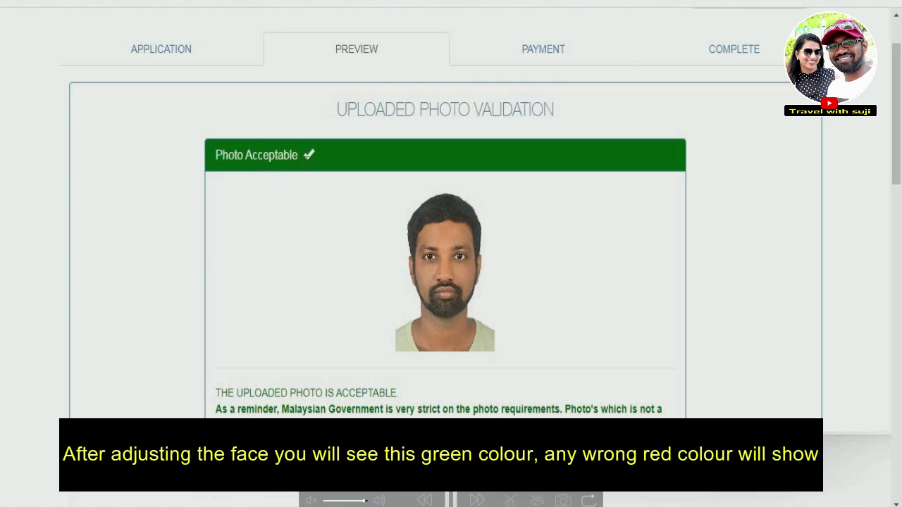
pyautogui.scroll(-1, 785, 229)
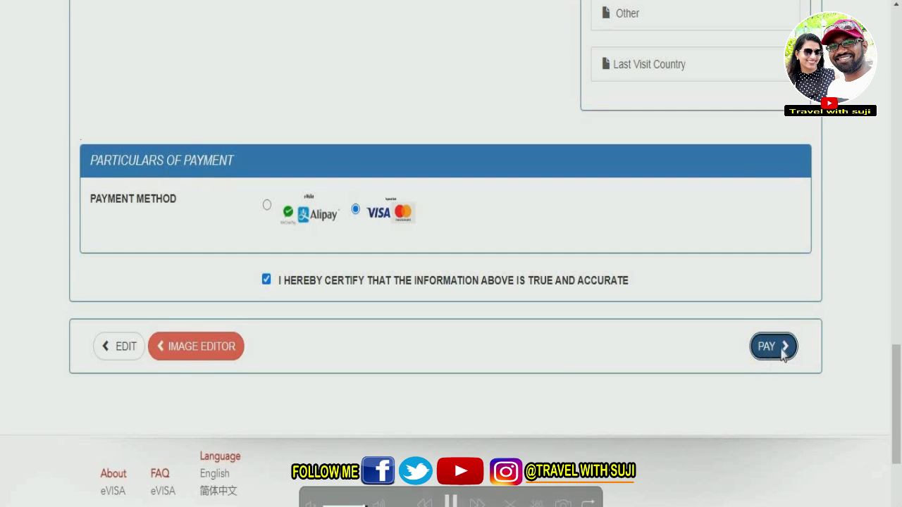
pyautogui.click(775, 347)
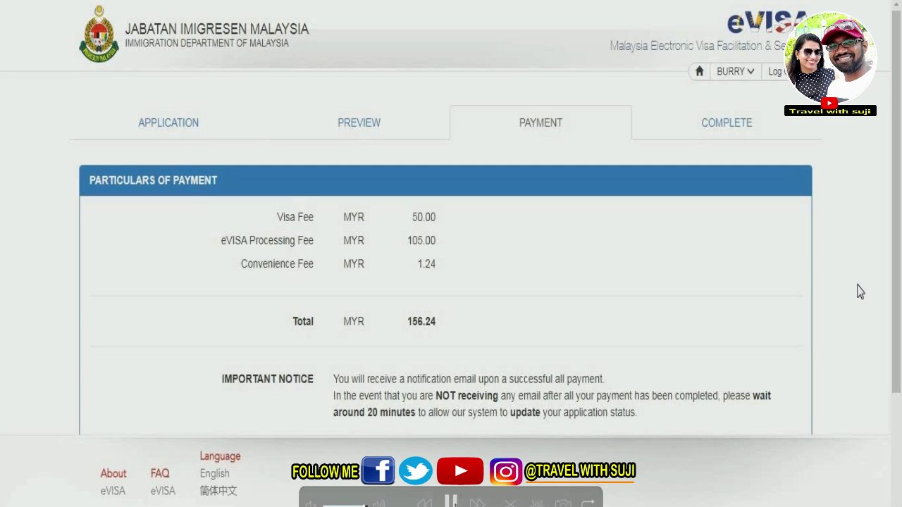
pyautogui.scroll(-2, 860, 292)
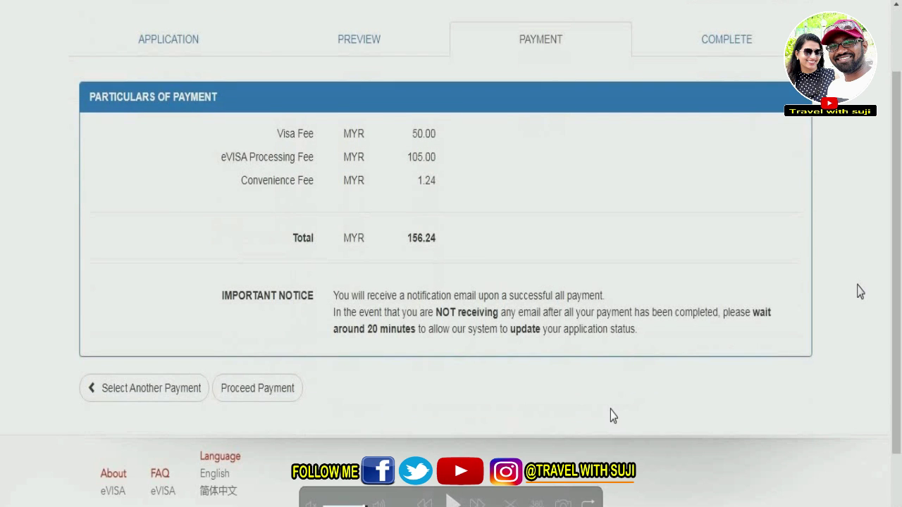